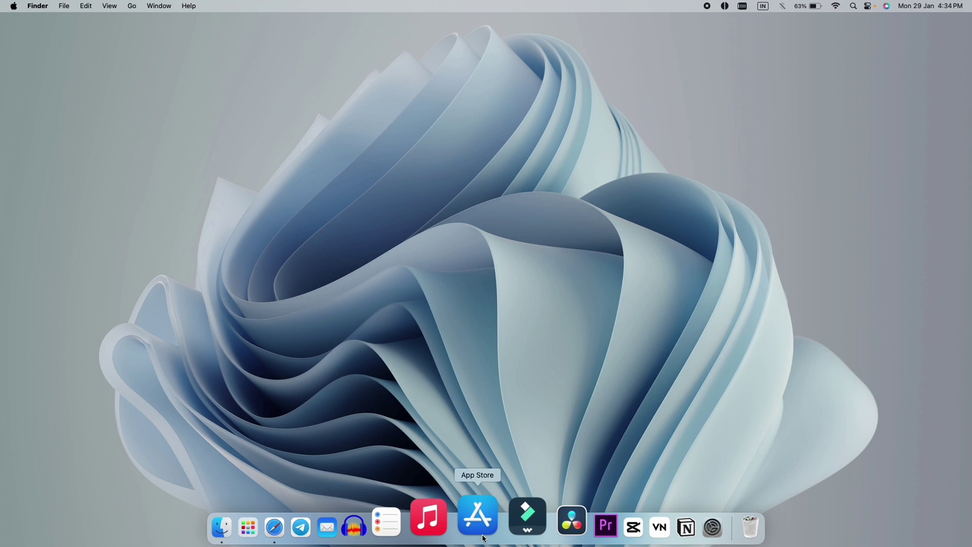
Open App Store and search for 'UNPLASH WALLPAPER'
left_click(479, 517)
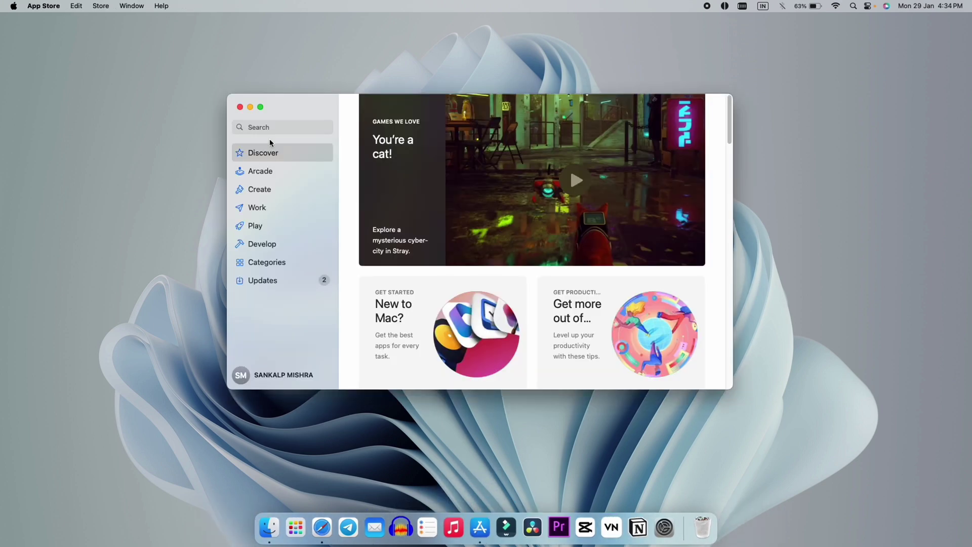
left_click(270, 127)
type("UNPLASH WAL")
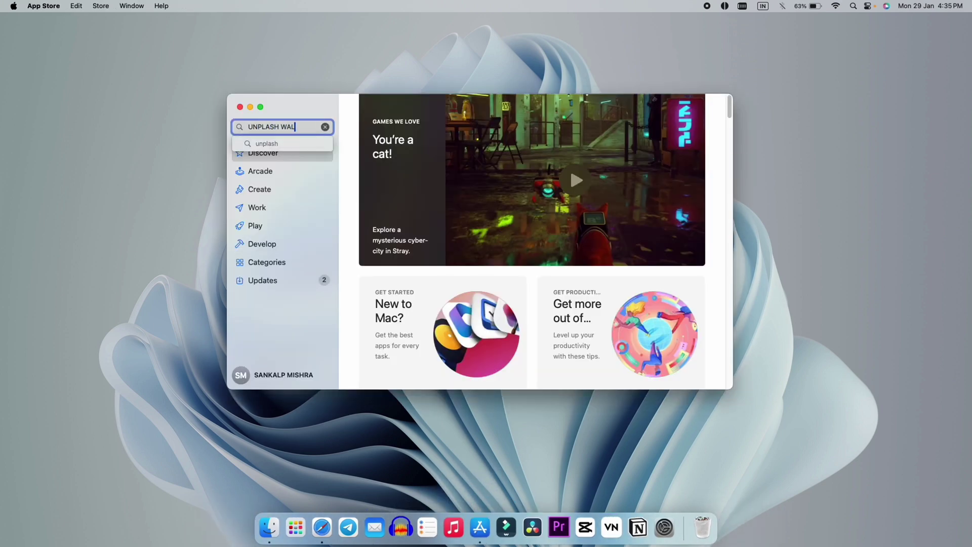
type("LPAPER")
key("Return")
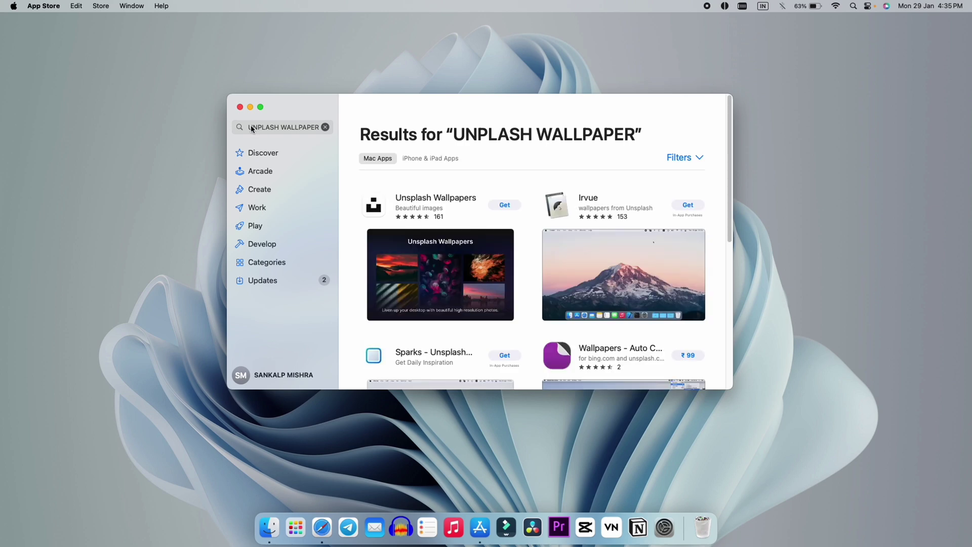
Install Unsplash Wallpapers from its store page and launch it
left_click(420, 200)
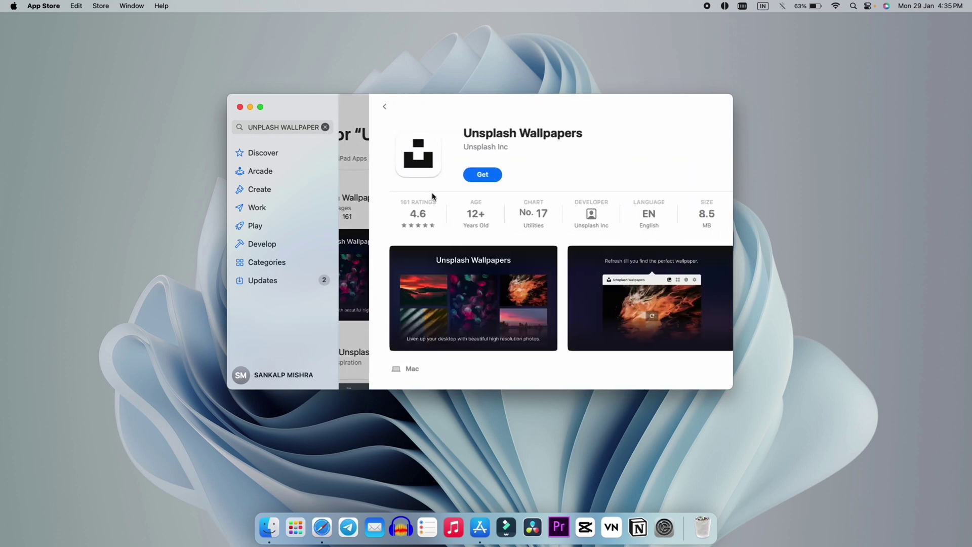
left_click(452, 175)
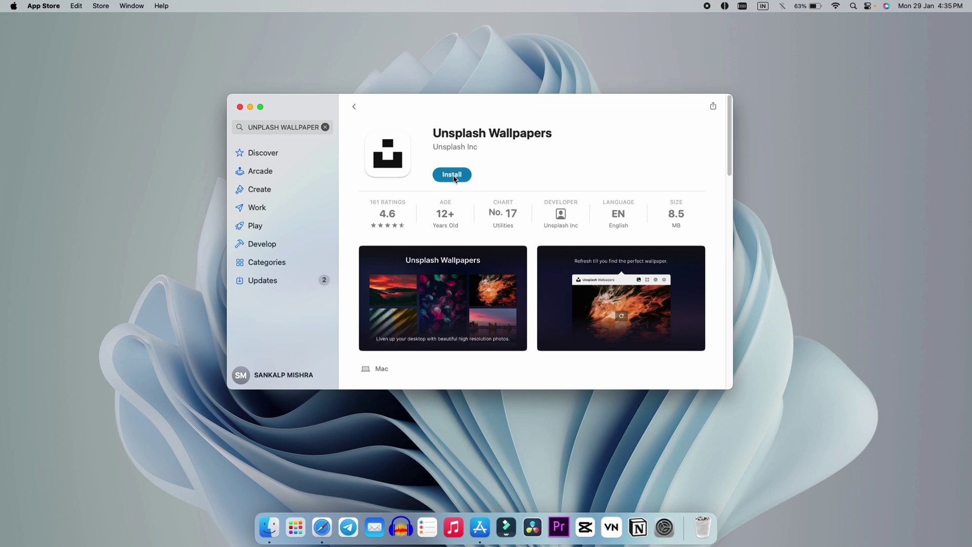
left_click(452, 176)
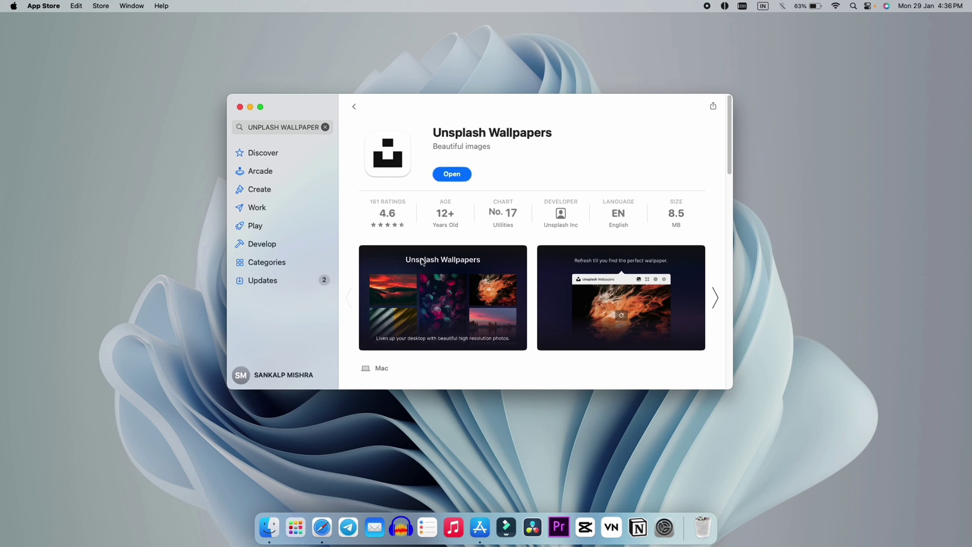
left_click(452, 175)
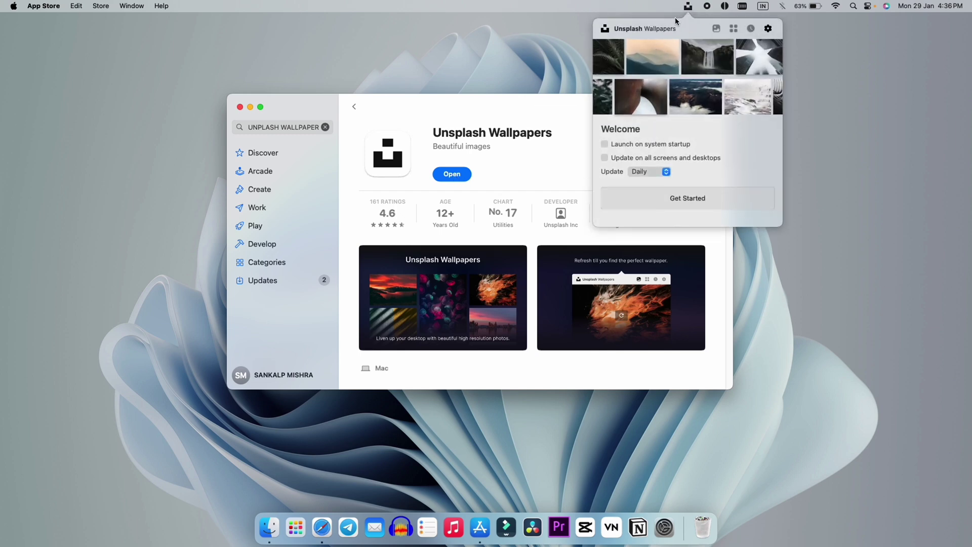
Enable all-screens updating with Manually frequency, then set the Tokyo night photo as wallpaper
left_click(605, 157)
left_click(643, 171)
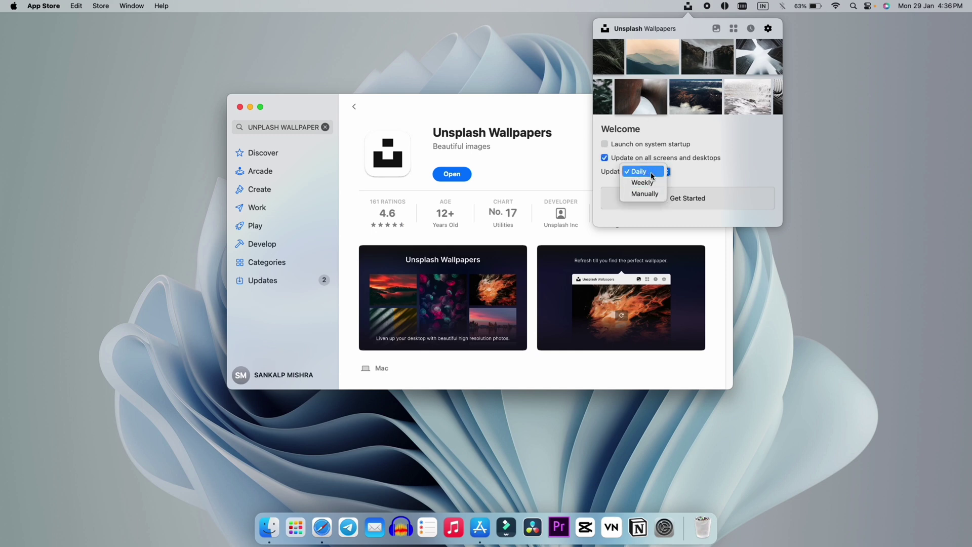
left_click(647, 193)
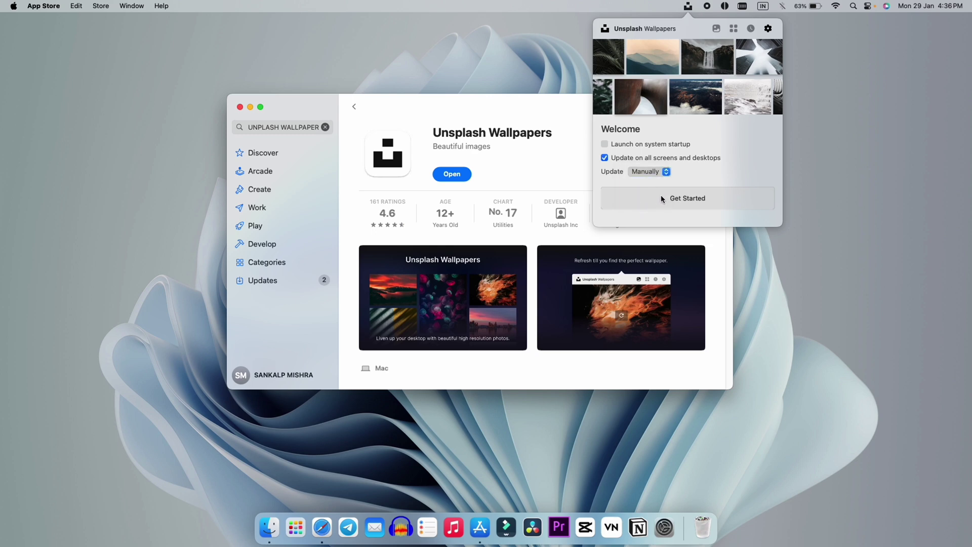
left_click(661, 197)
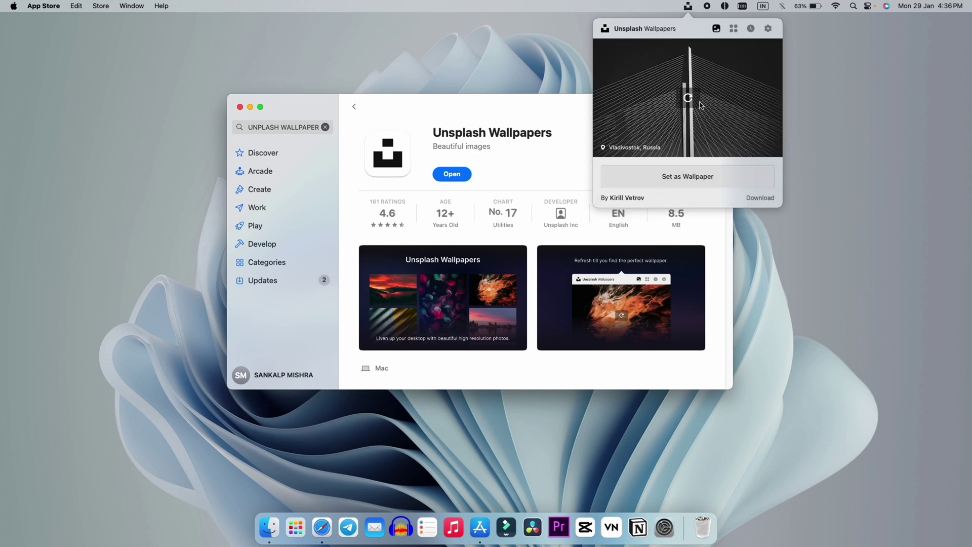
left_click(689, 98)
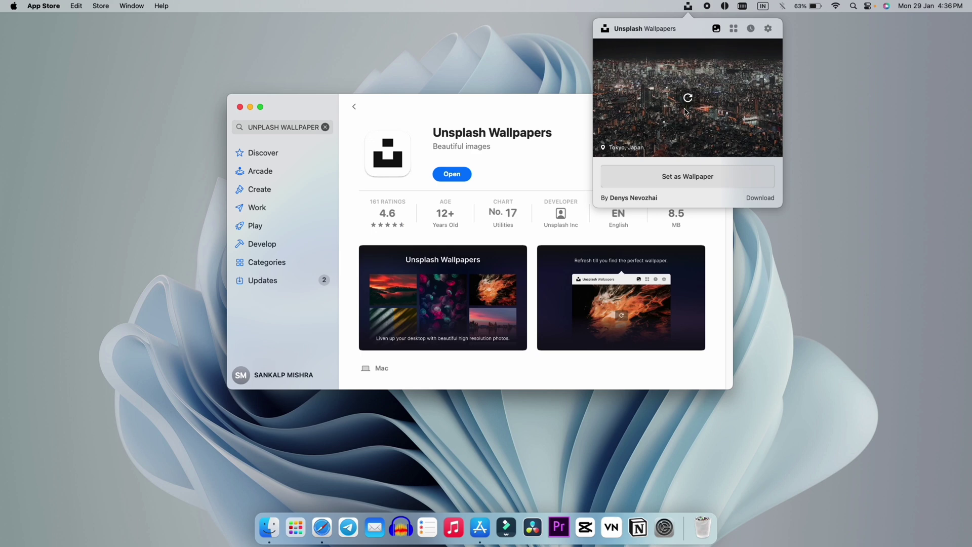
left_click(691, 177)
Close App Store, refresh Unsplash photos until the aerial beach shot appears, and set it as wallpaper
left_click(241, 107)
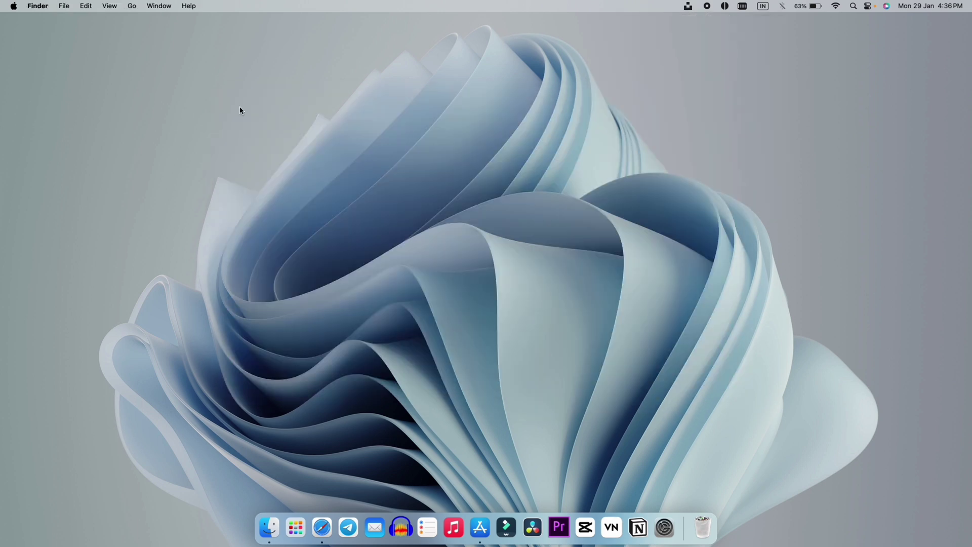
left_click(688, 6)
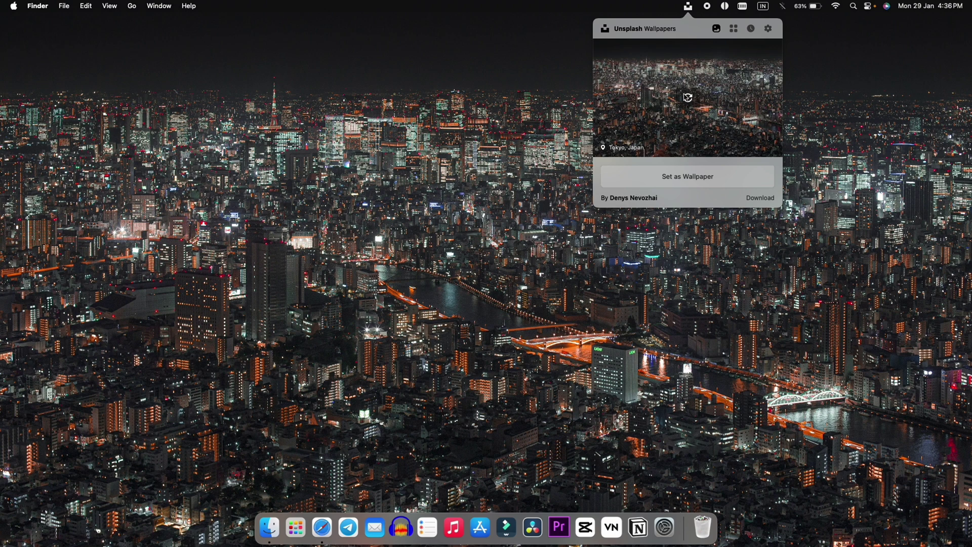
left_click(688, 97)
left_click(688, 98)
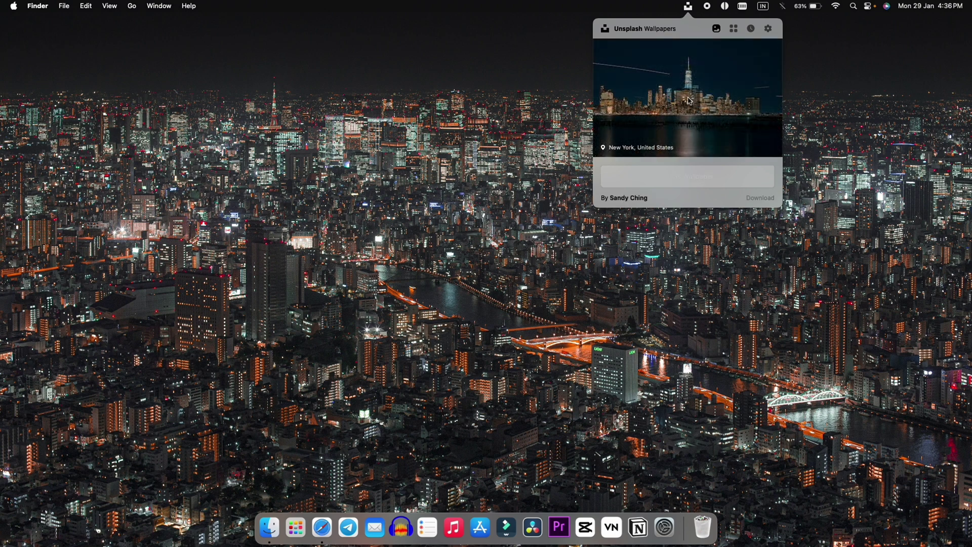
left_click(689, 98)
left_click(689, 99)
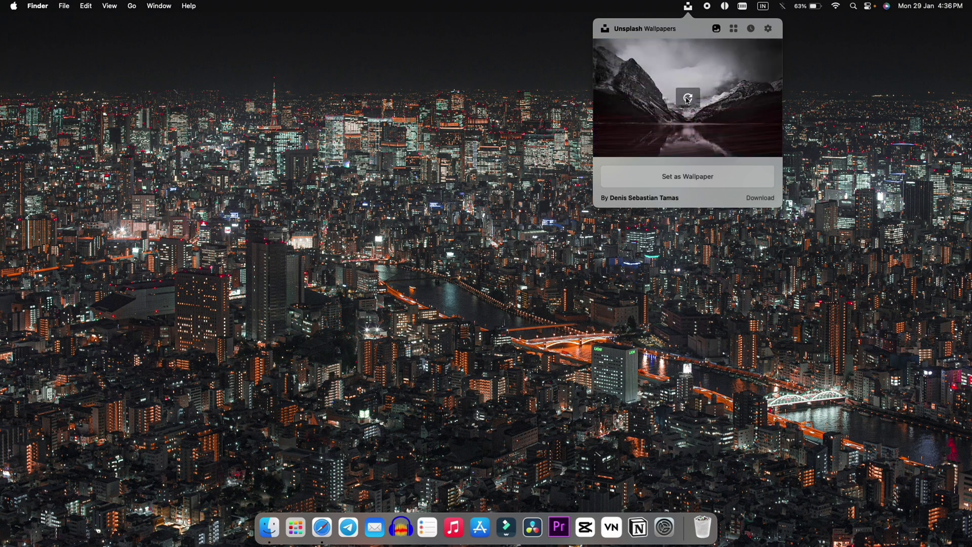
left_click(689, 99)
left_click(687, 174)
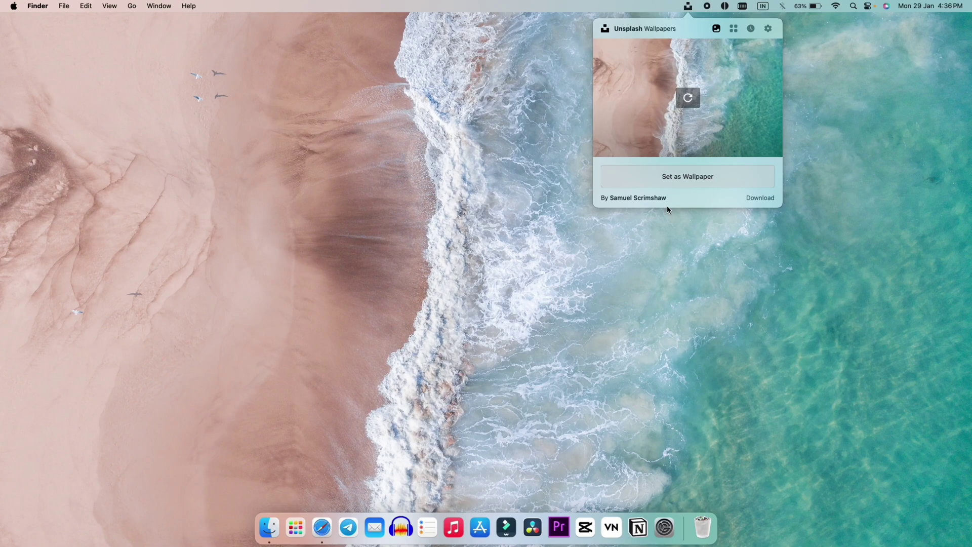
left_click(694, 311)
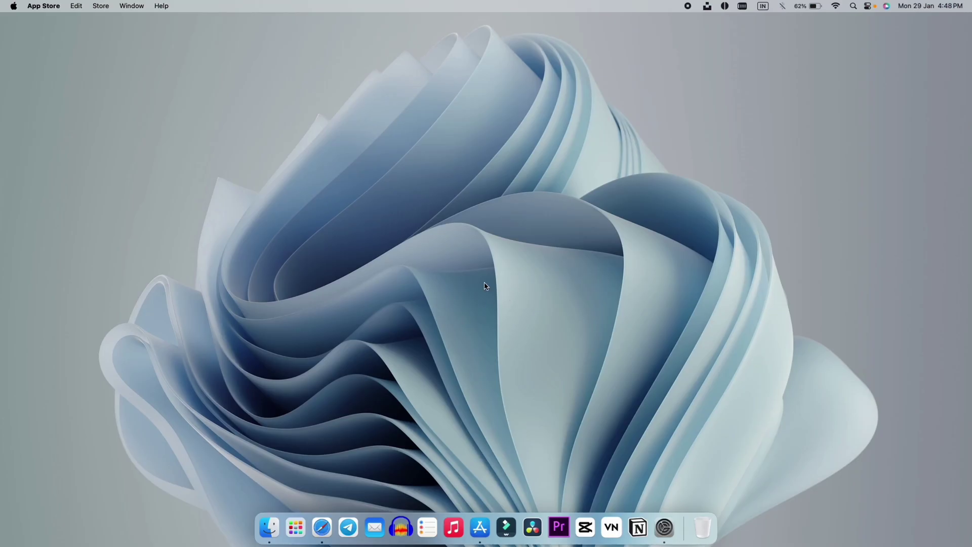
Open the Desktop flip clock - Countdown result in App Store and install it
left_click(480, 527)
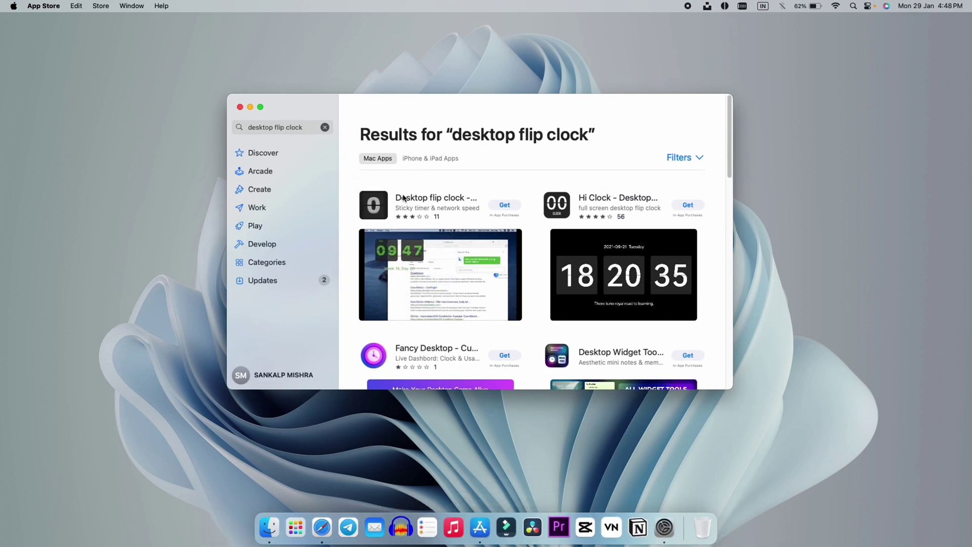
left_click(385, 201)
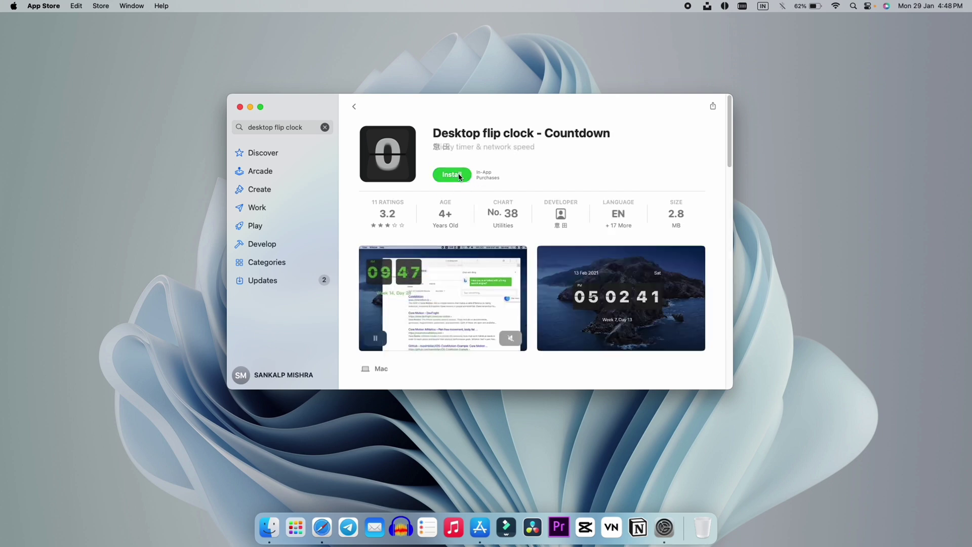
left_click(459, 175)
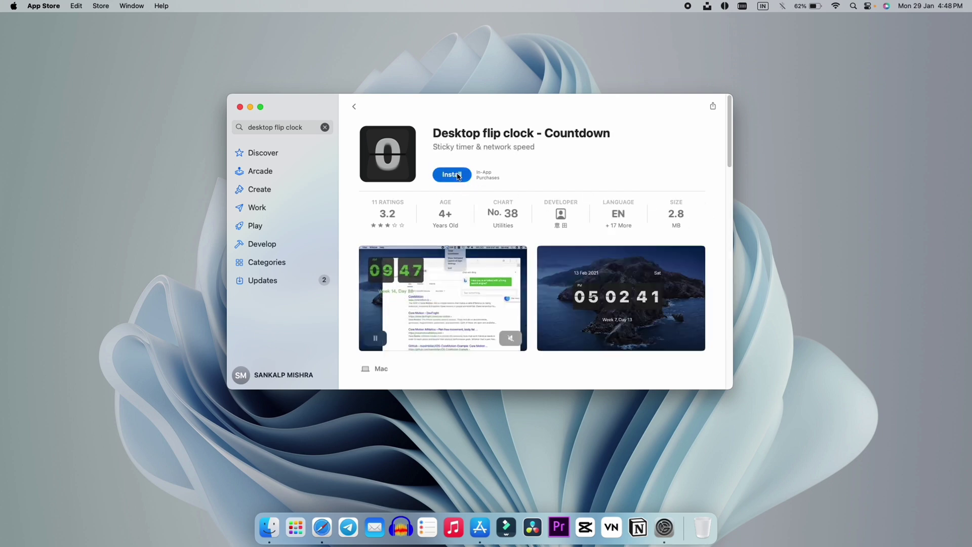
left_click(456, 175)
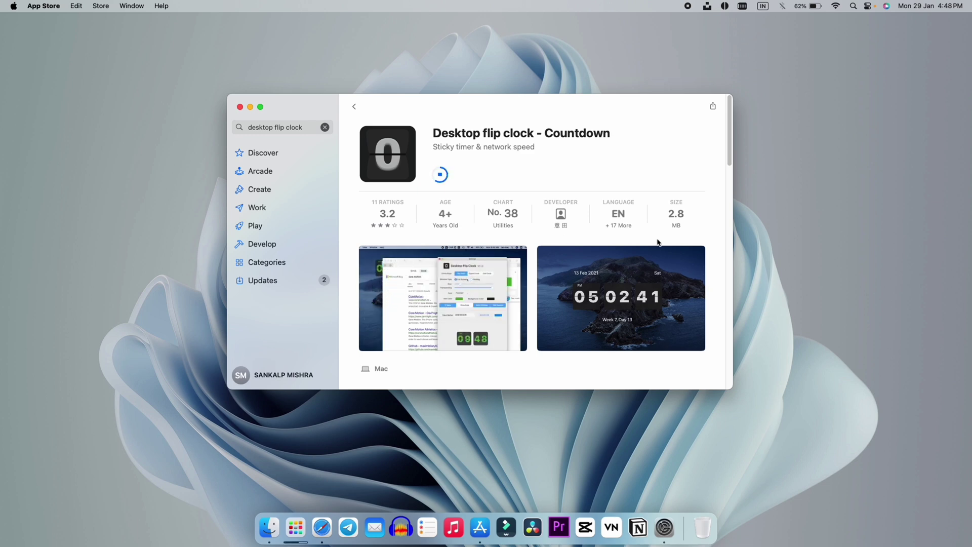
Launch Desktop Flip Clock, enlarge the clock, close App Store, and lower the clock's transparency
left_click(459, 174)
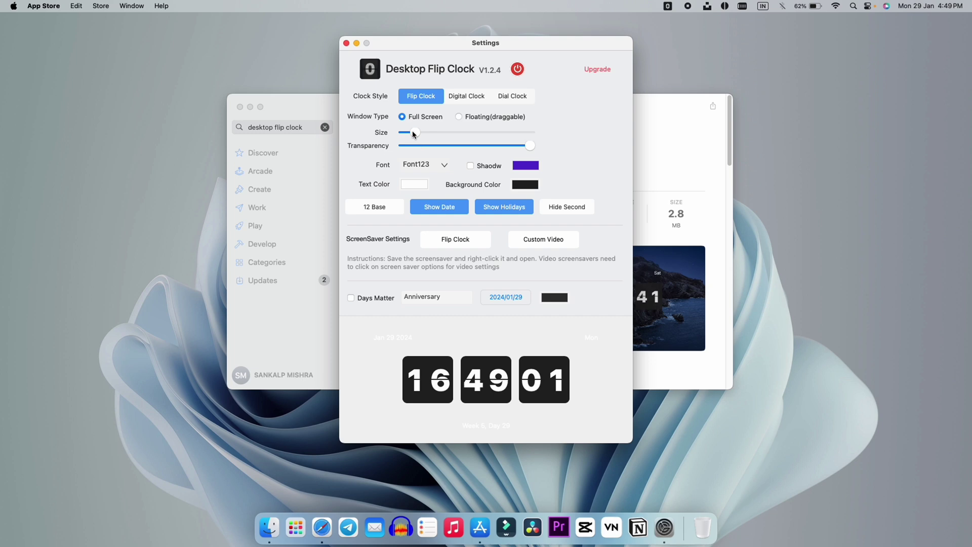
left_click_drag(415, 132, 428, 136)
left_click_drag(241, 102, 497, 225)
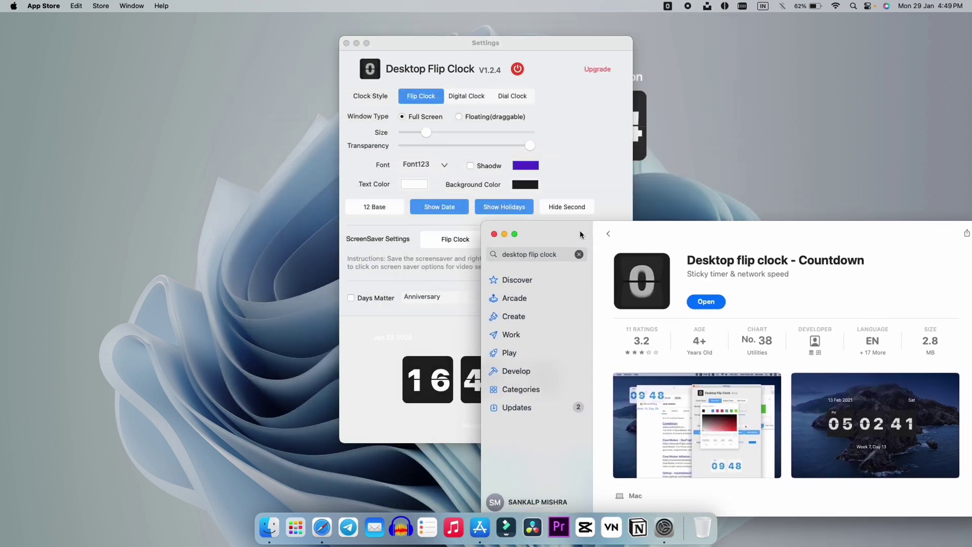
left_click(496, 229)
left_click_drag(537, 39, 250, 50)
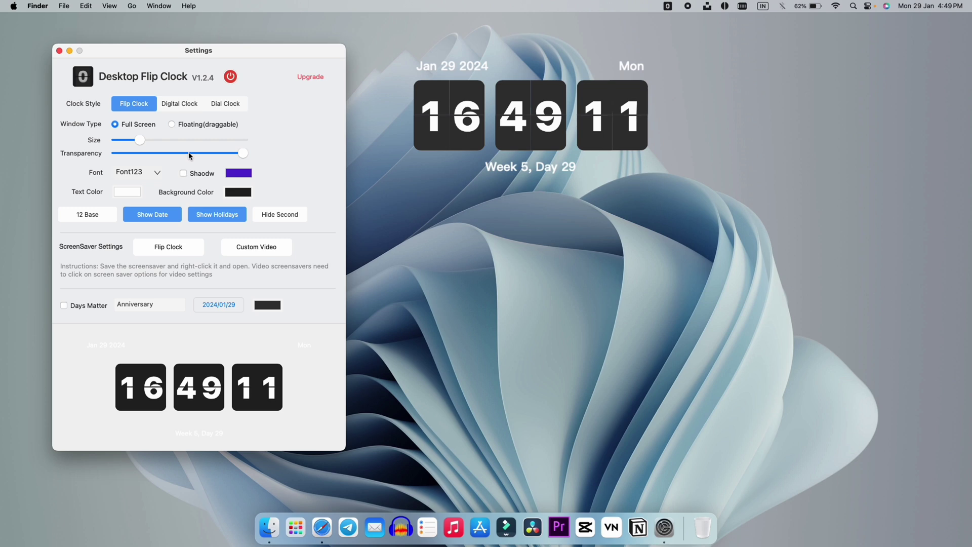
mouse_move(189, 157)
left_mouse_down()
mouse_move(151, 160)
mouse_move(196, 160)
left_mouse_up()
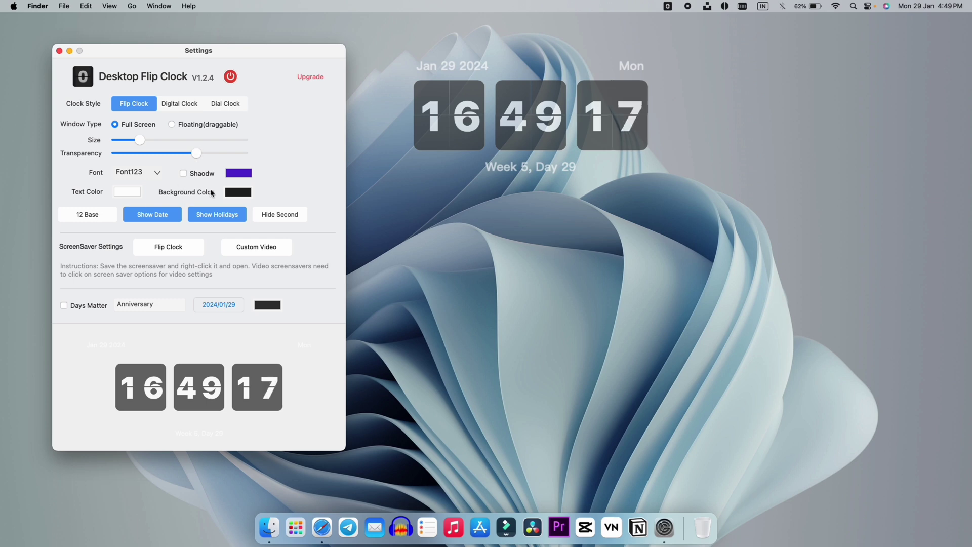
left_click(183, 173)
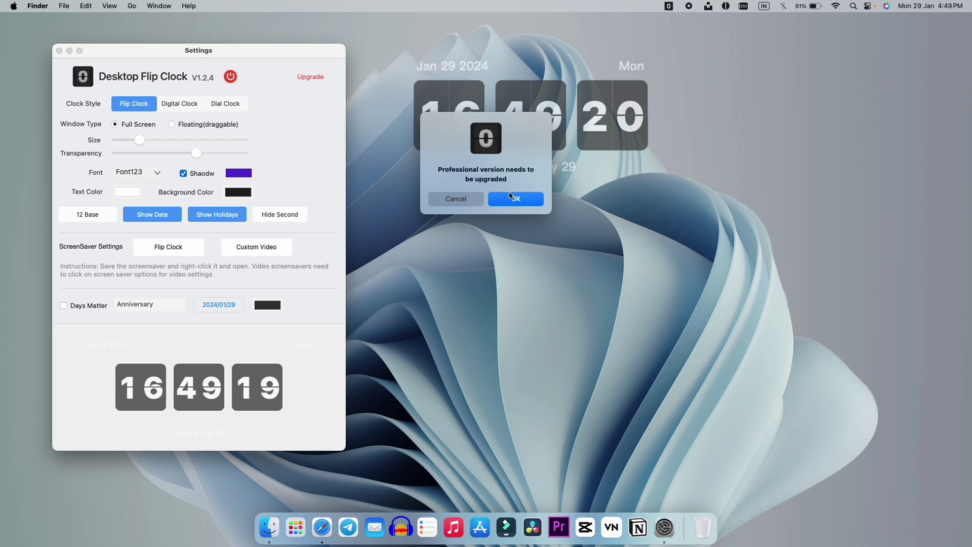
left_click(510, 198)
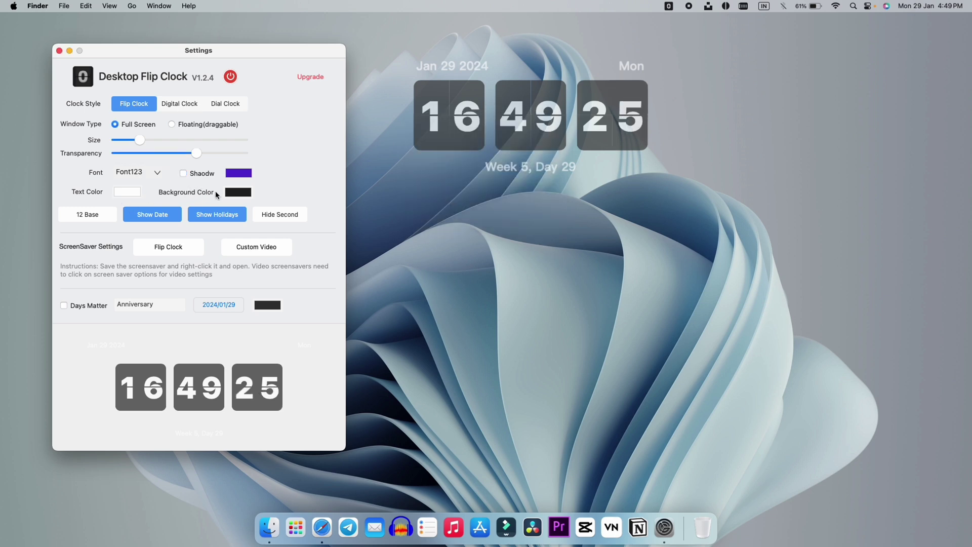
left_click(237, 197)
left_click(454, 197)
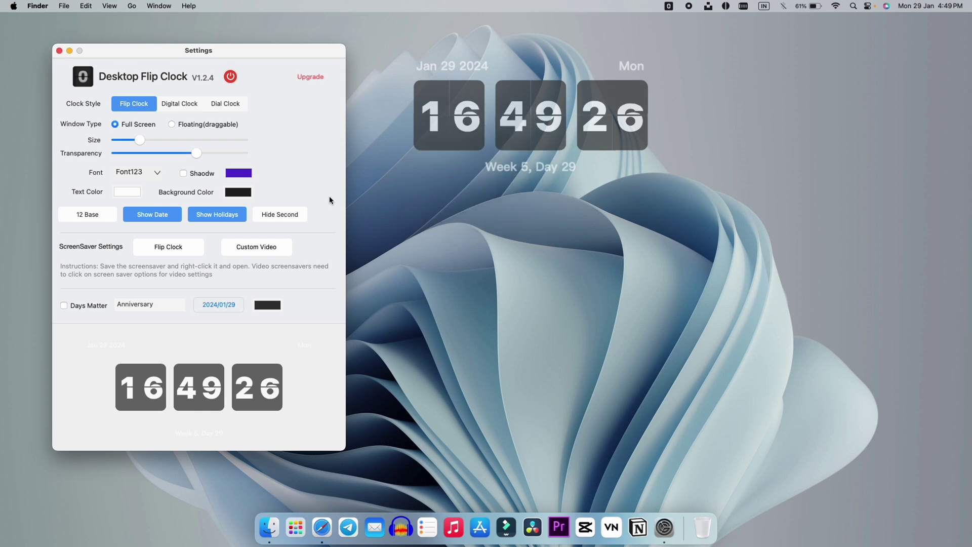
left_click(124, 195)
mouse_move(162, 211)
left_mouse_down()
mouse_move(258, 191)
mouse_move(232, 159)
mouse_move(320, 135)
mouse_move(219, 124)
mouse_move(101, 218)
mouse_move(80, 221)
left_mouse_up()
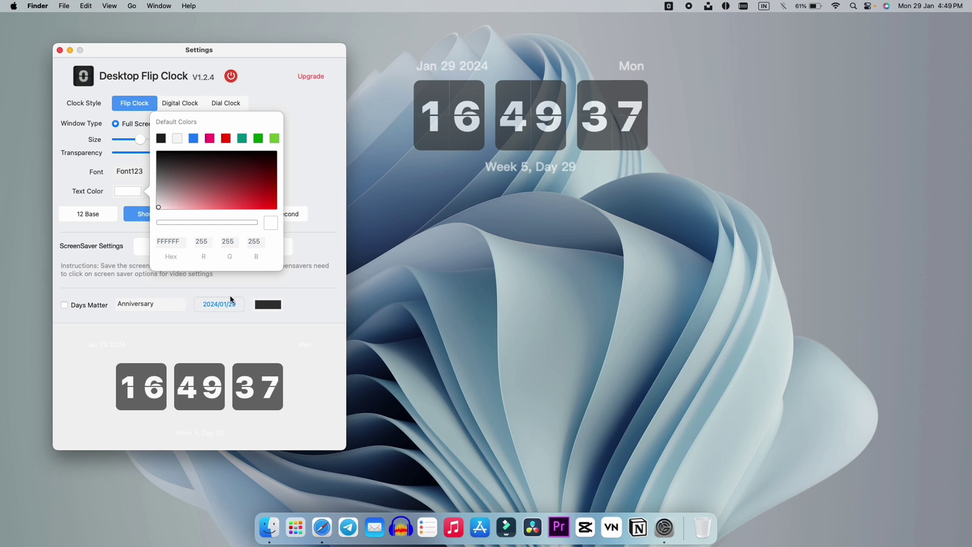
left_click(115, 123)
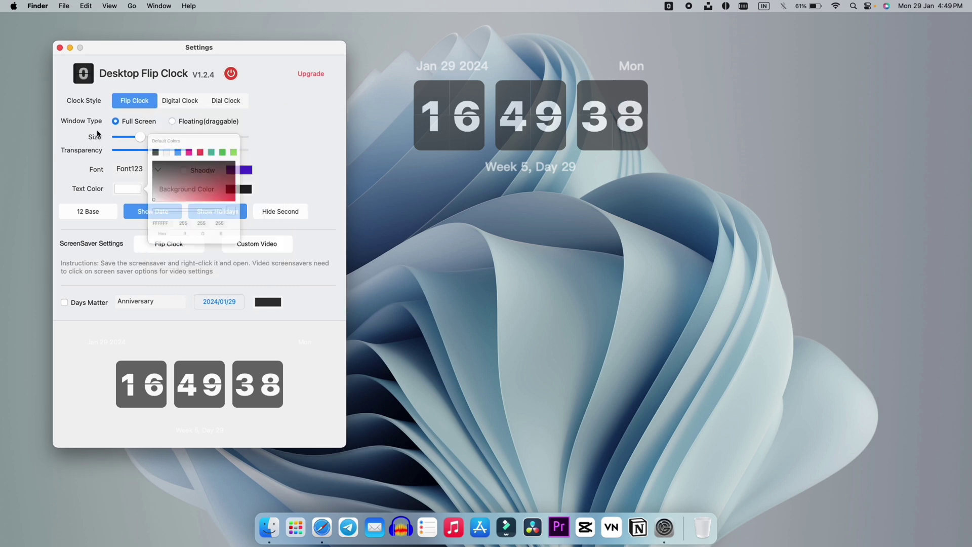
Switch the clock to the Digital Clock style and reduce its size
left_click(181, 101)
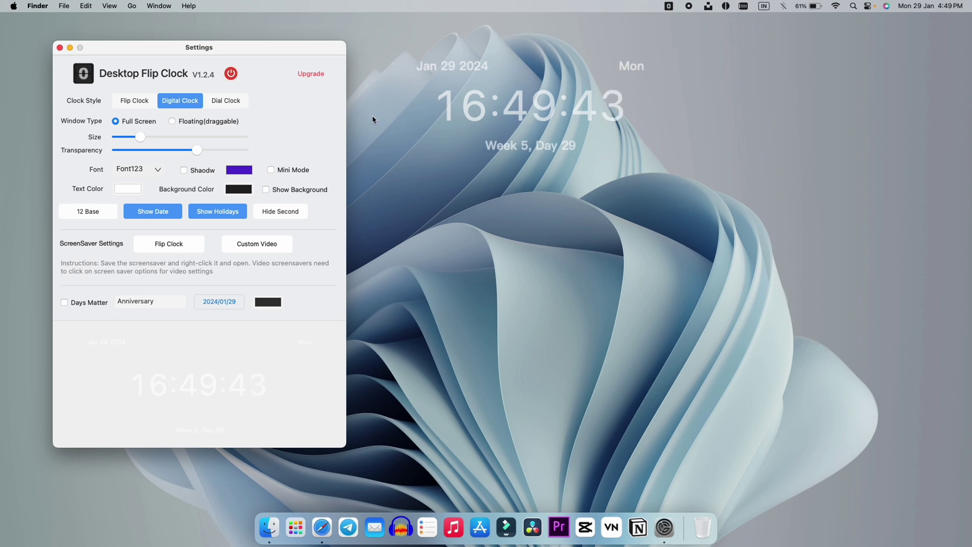
left_click(228, 102)
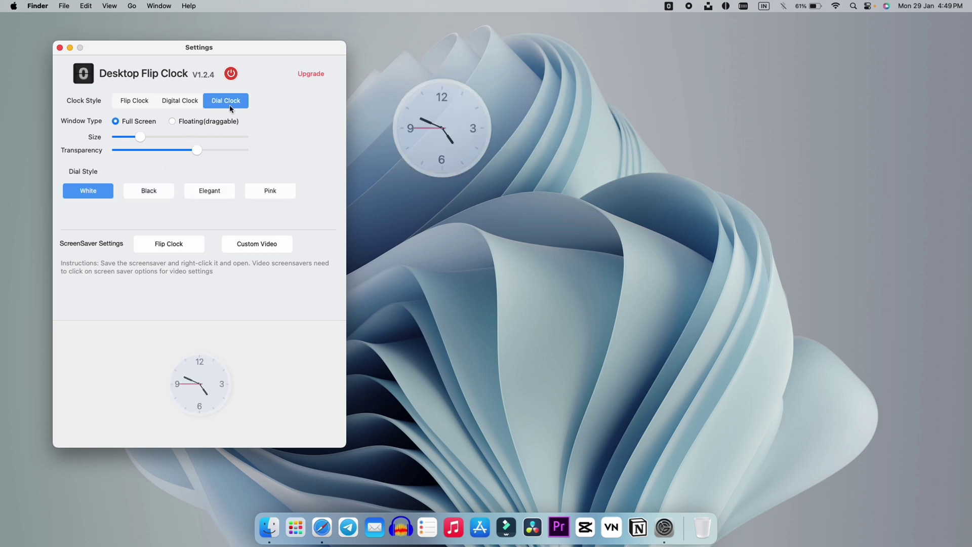
left_click(179, 103)
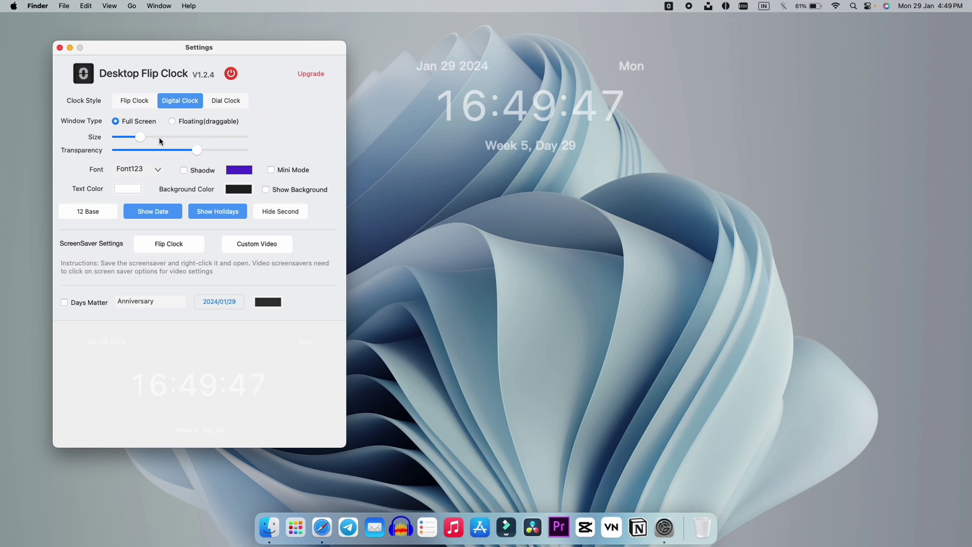
left_click_drag(159, 141, 131, 150)
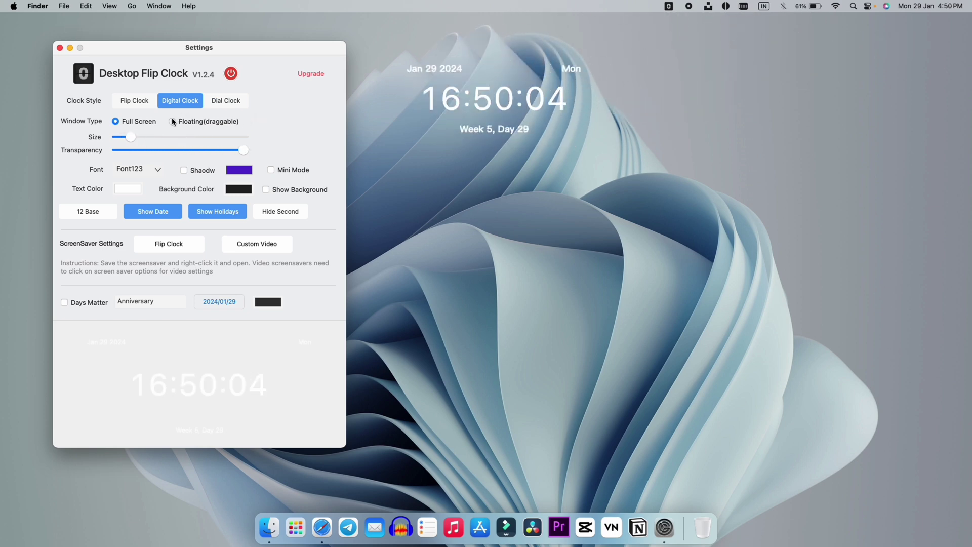
Make the clock Floating (draggable), place it at the lower centre, and minimize Settings
left_click(172, 121)
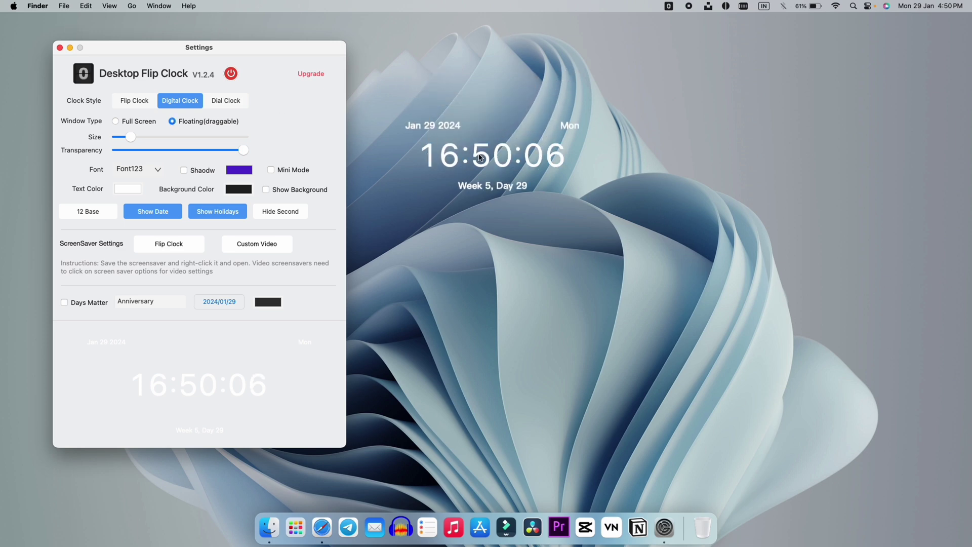
left_click_drag(499, 97, 452, 229)
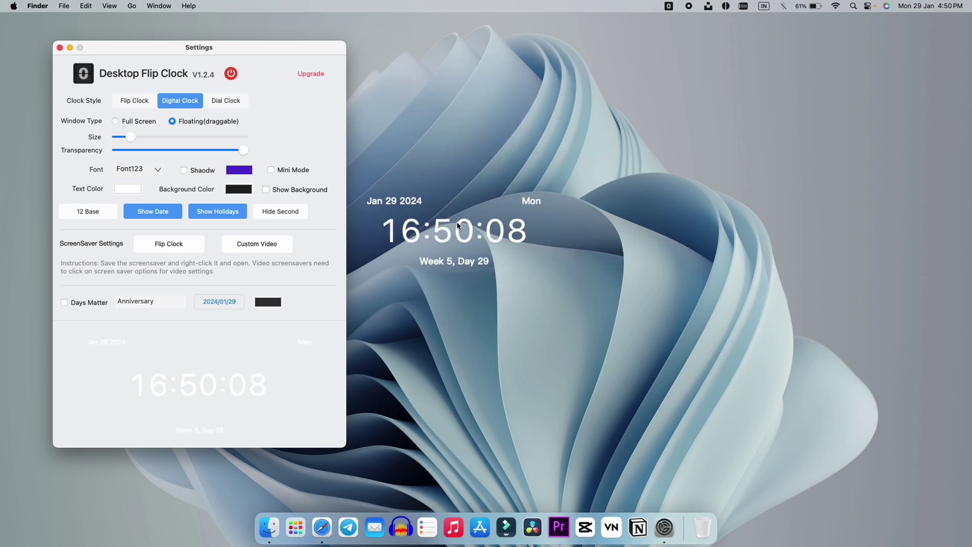
left_click(116, 121)
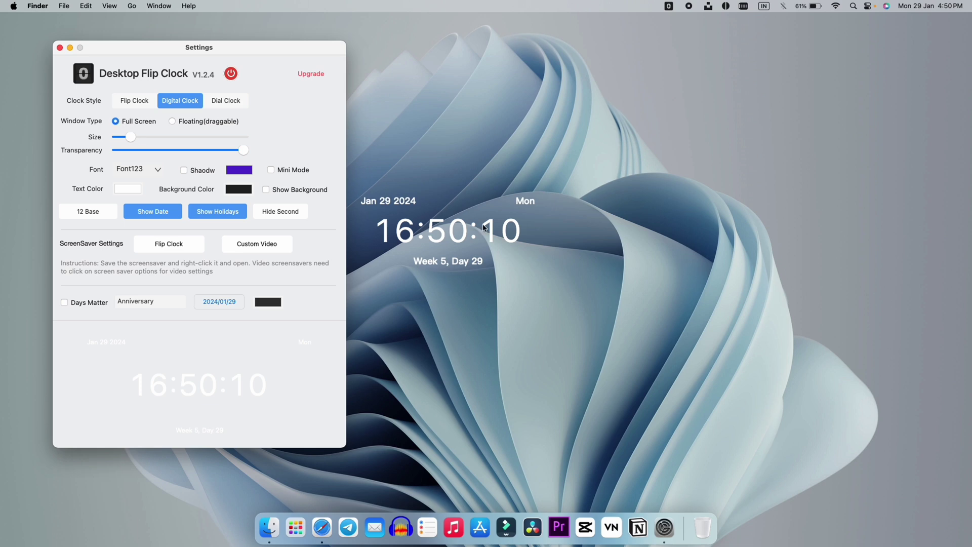
left_click(173, 122)
left_click_drag(370, 207, 408, 379)
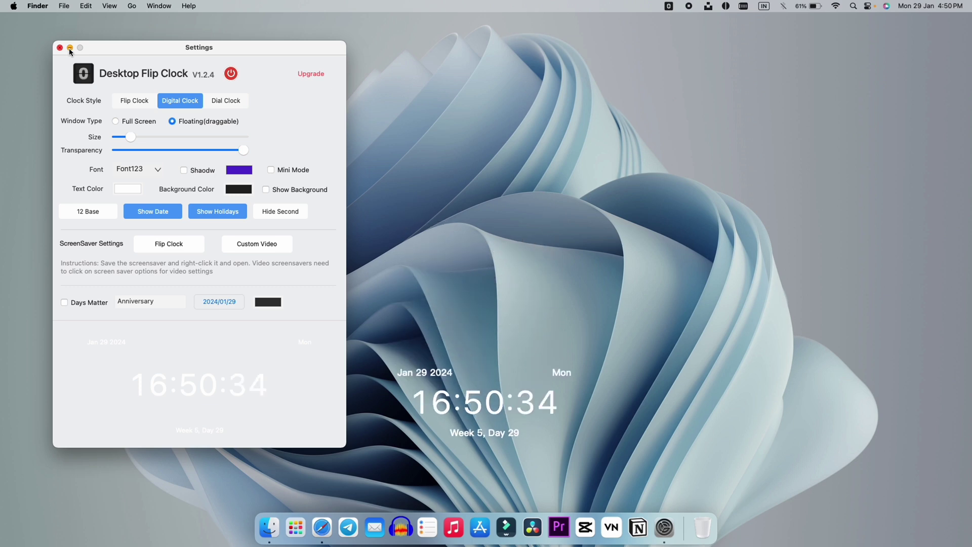
left_click(70, 47)
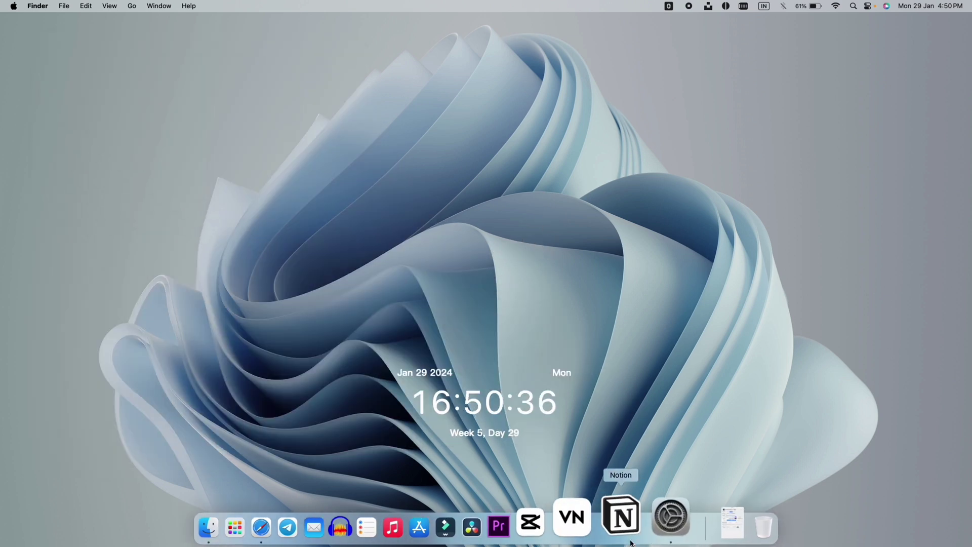
left_click_drag(503, 387, 809, 95)
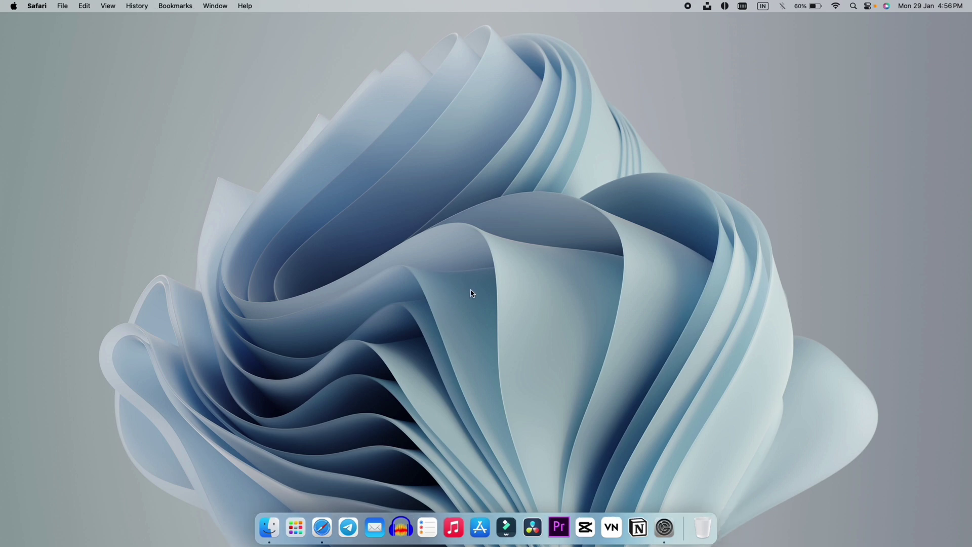
Search App Store for 'usage' and install Usage: System Activity Monitor
left_click(480, 526)
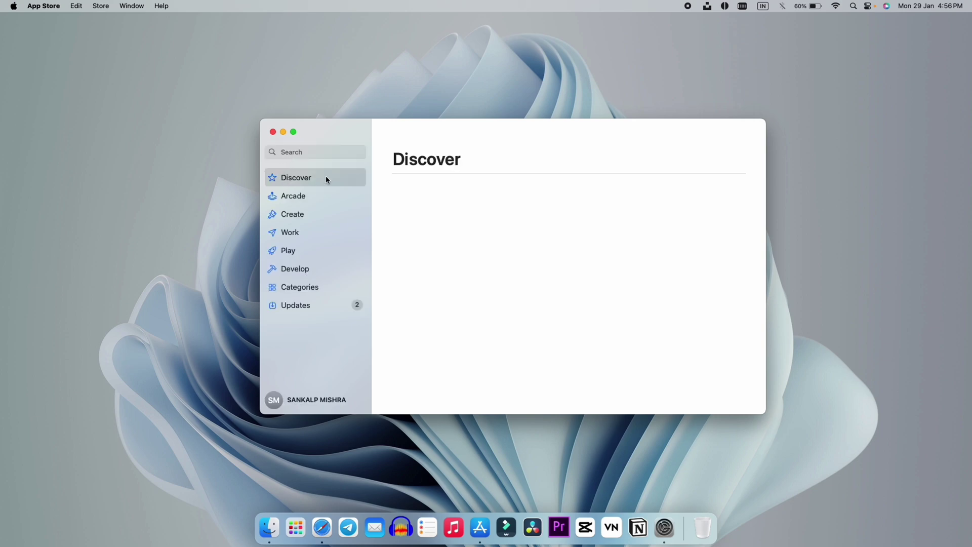
left_click(316, 151)
type("u")
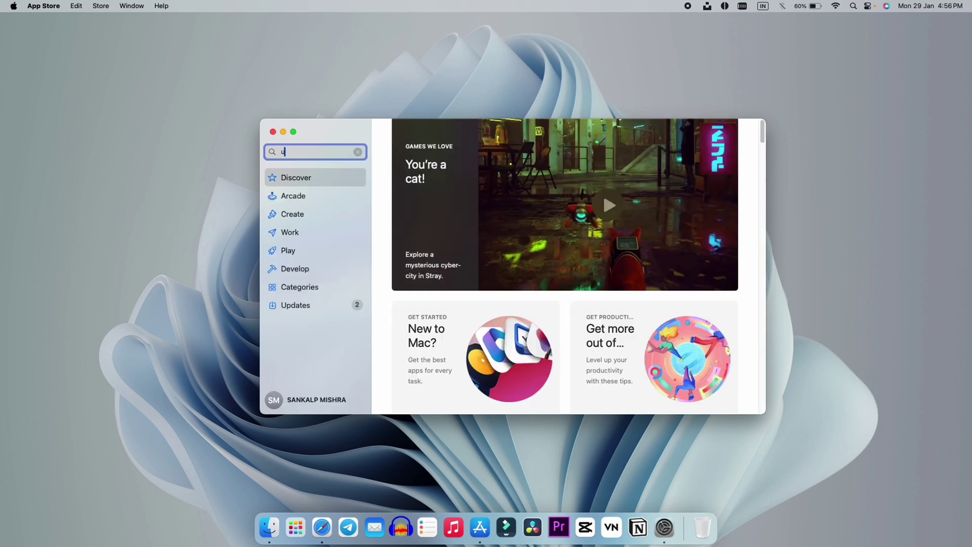
type("sage")
key("Return")
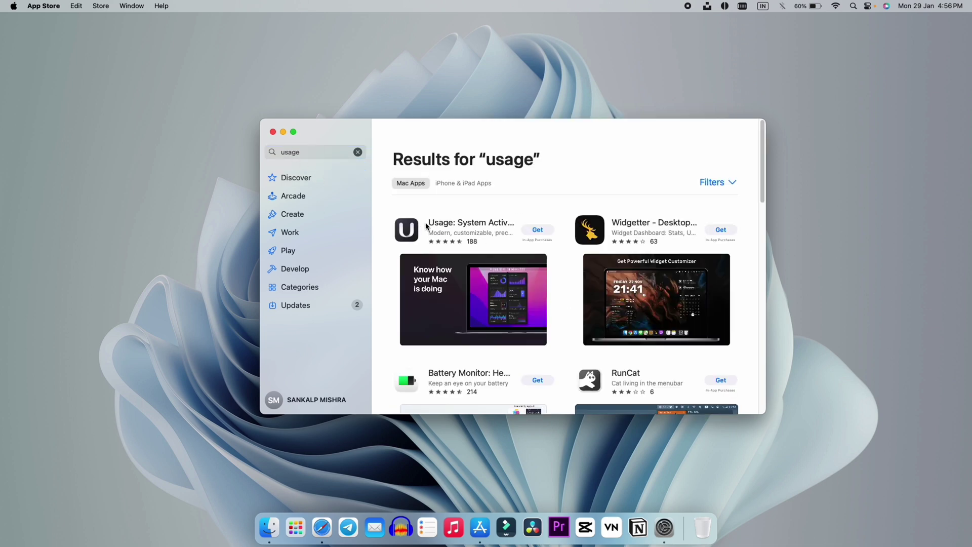
left_click(443, 220)
left_click(485, 200)
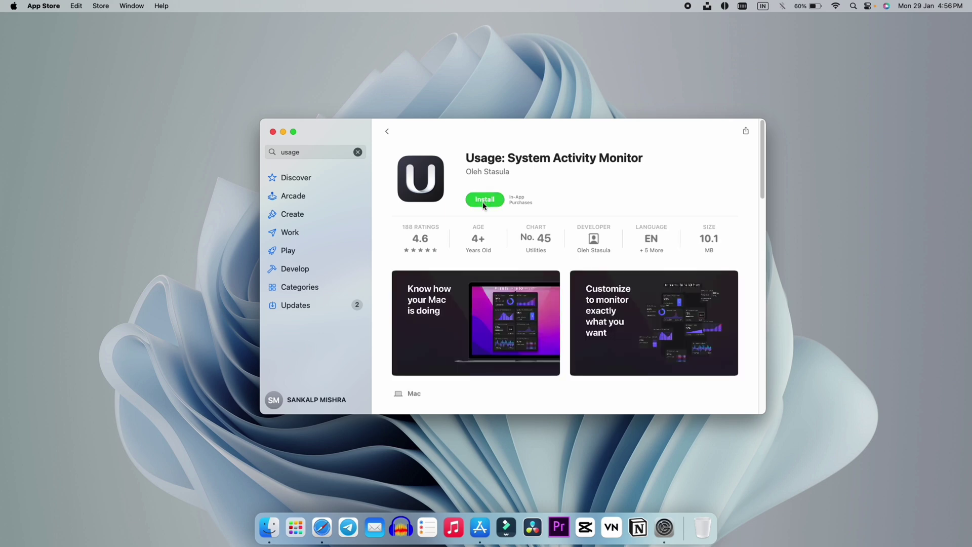
left_click(484, 204)
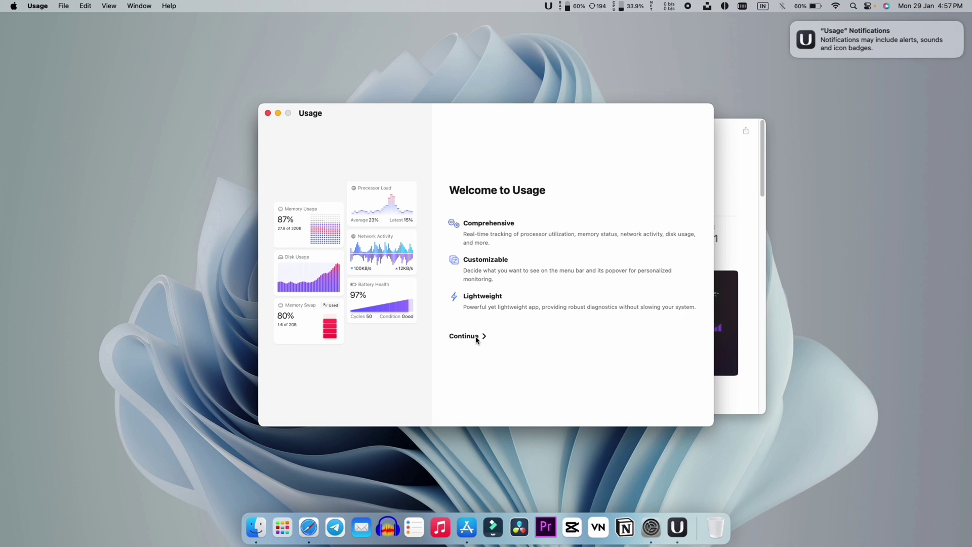
Move past the Usage welcome page and dismiss the Pro upgrade offer
left_click(477, 336)
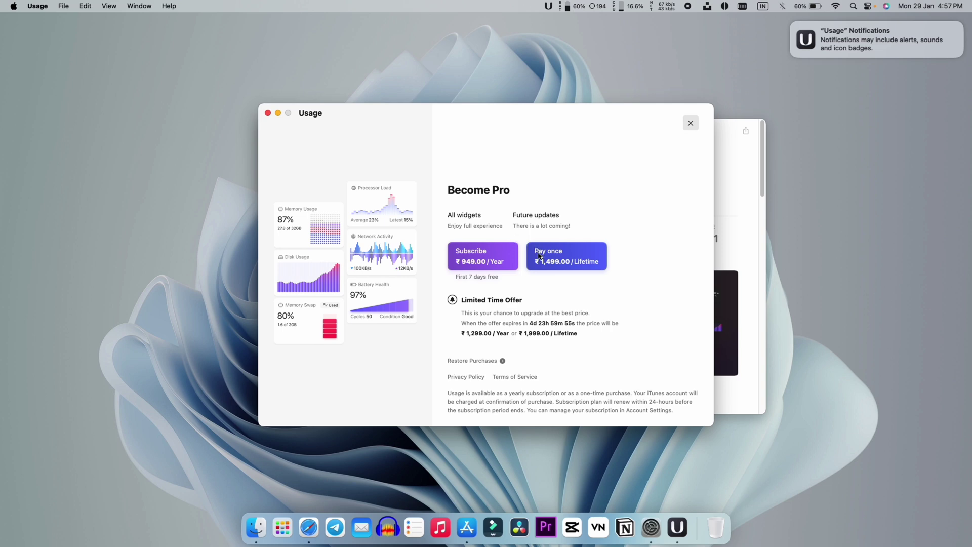
left_click(692, 123)
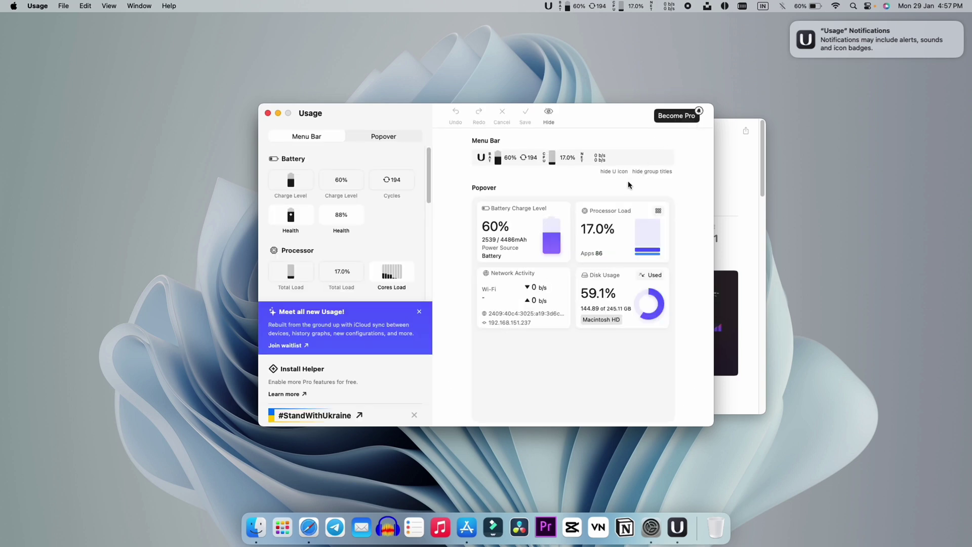
left_click_drag(350, 115, 391, 95)
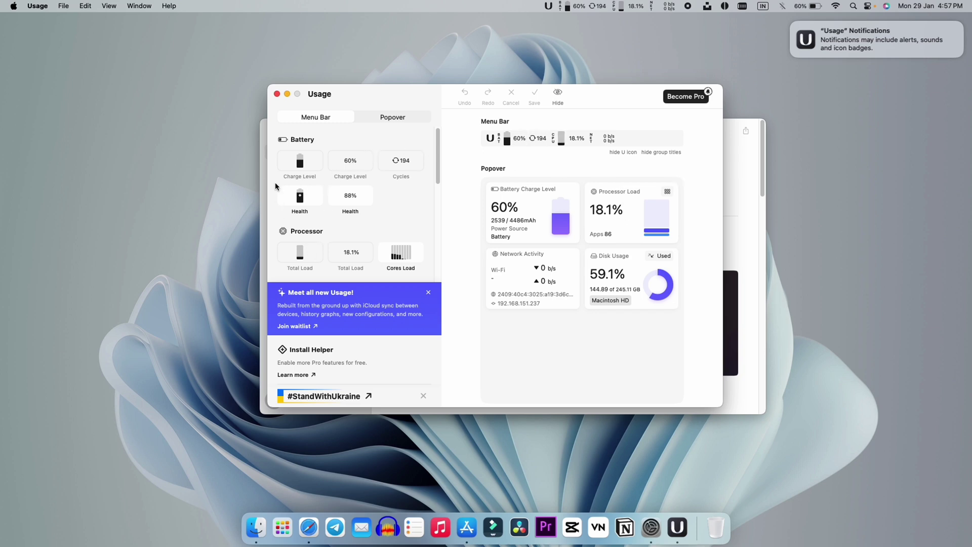
Check the menu-bar Usage stats, advance to the Usage Menu page, and close the window
mouse_move(357, 165)
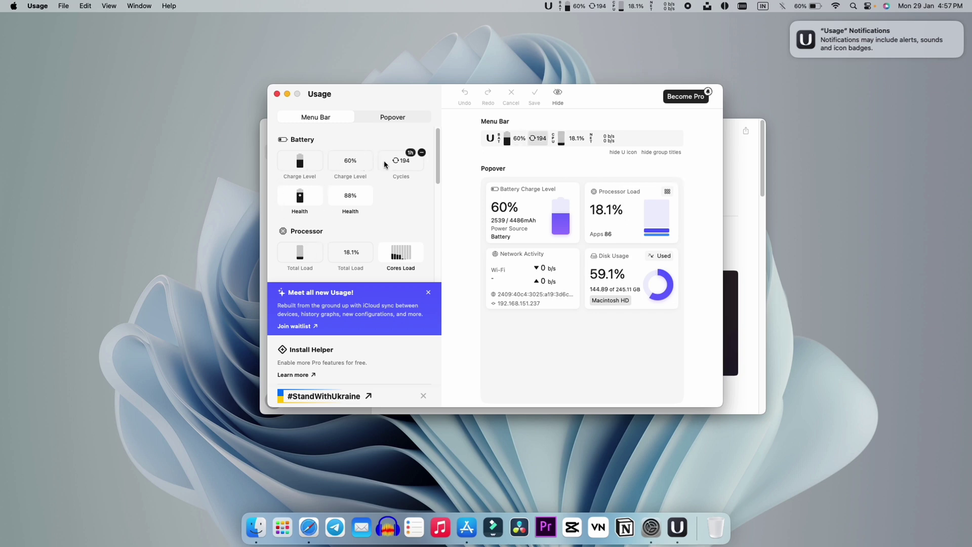
mouse_move(292, 248)
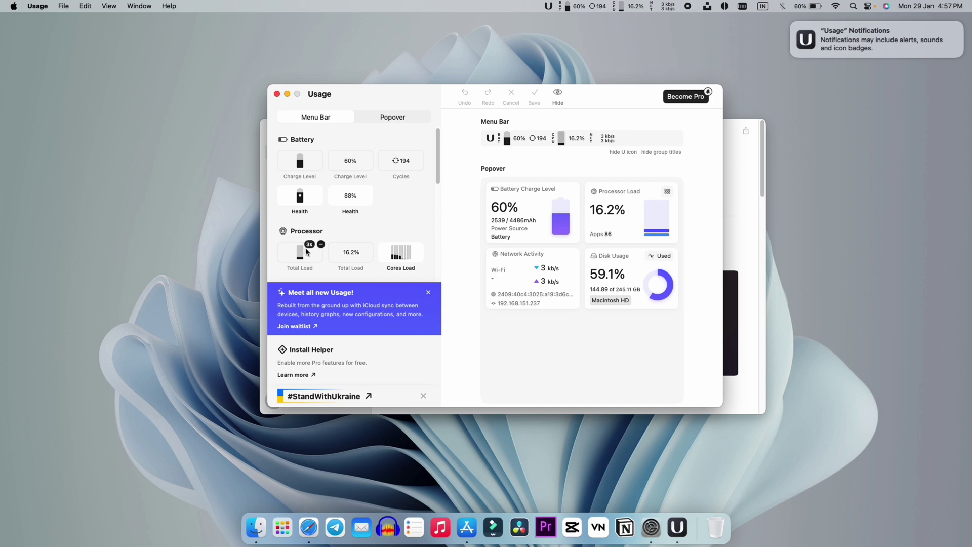
mouse_move(528, 147)
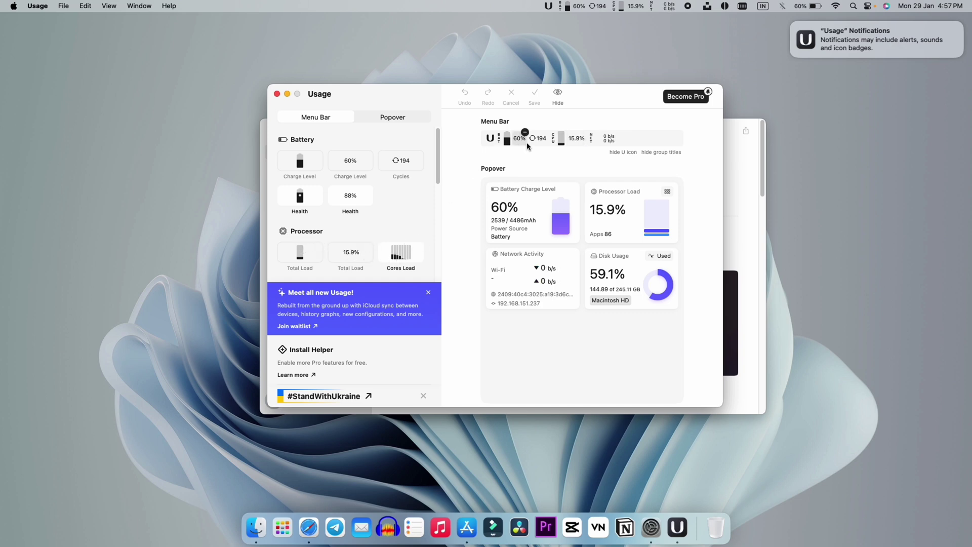
left_click(616, 6)
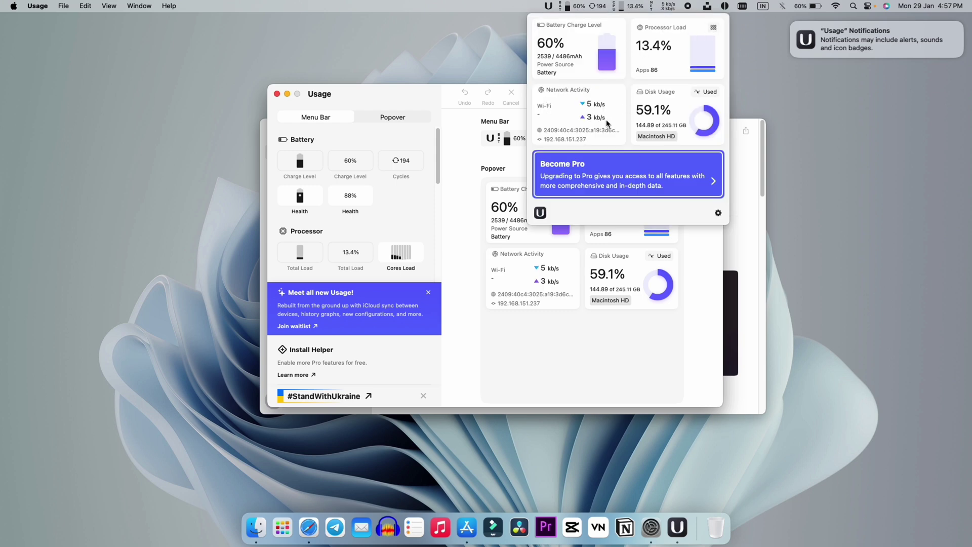
left_click(798, 26)
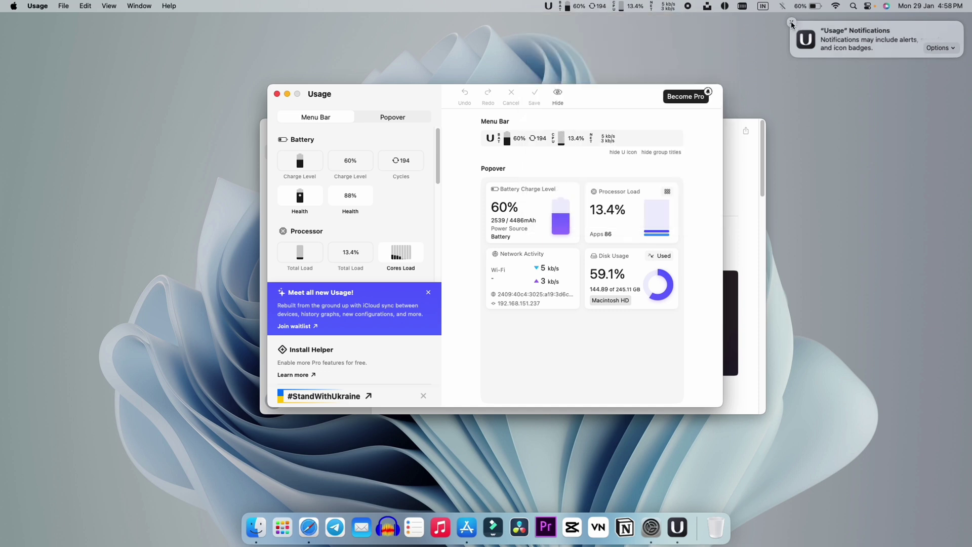
left_click(285, 95)
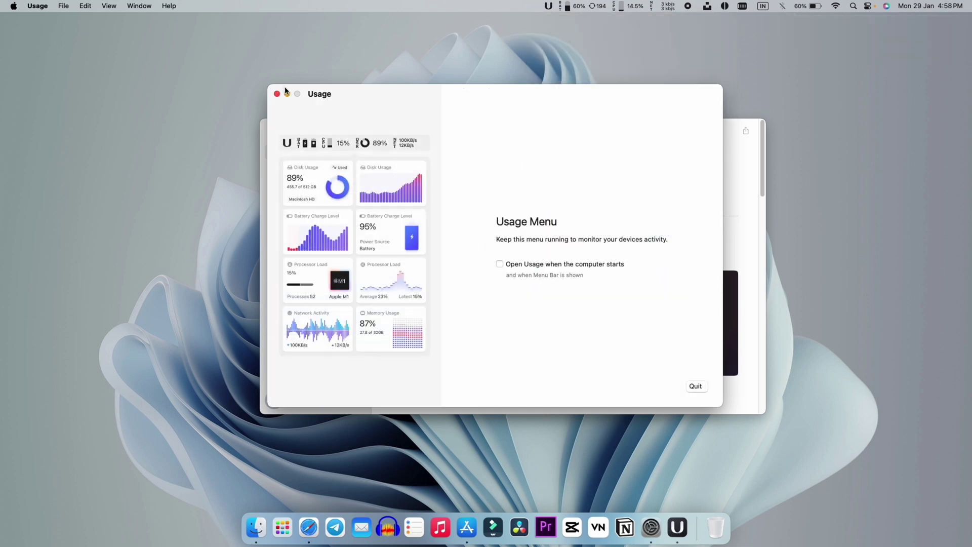
left_click(277, 94)
left_click(274, 131)
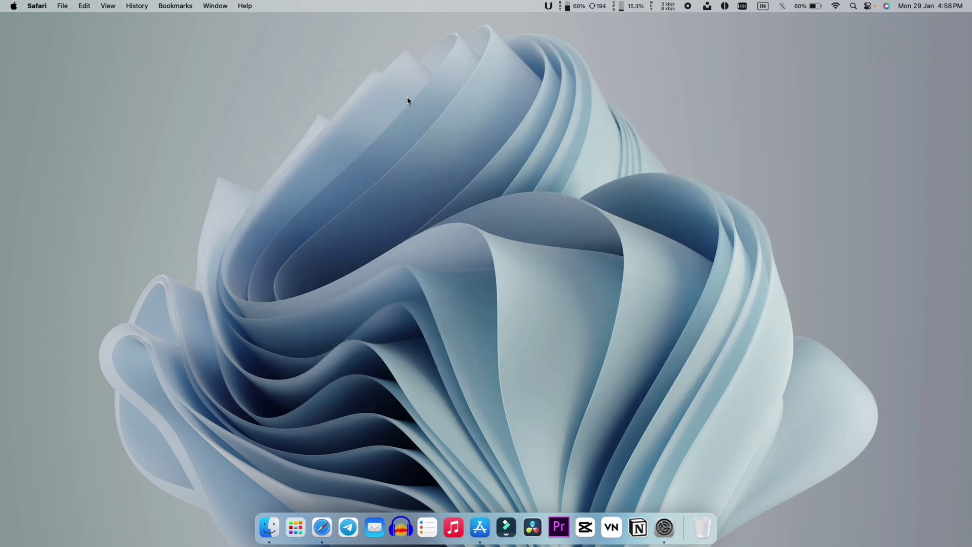
left_click(576, 6)
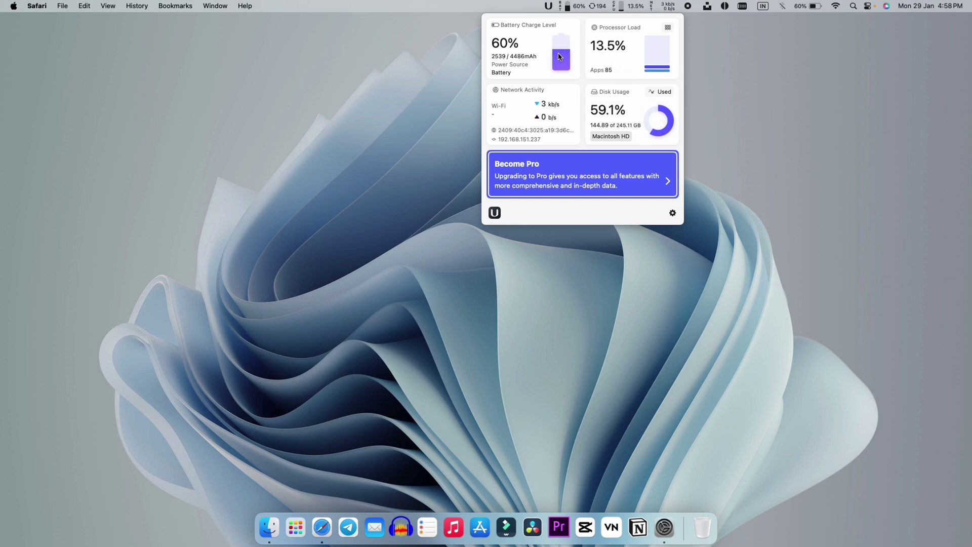
left_click(448, 74)
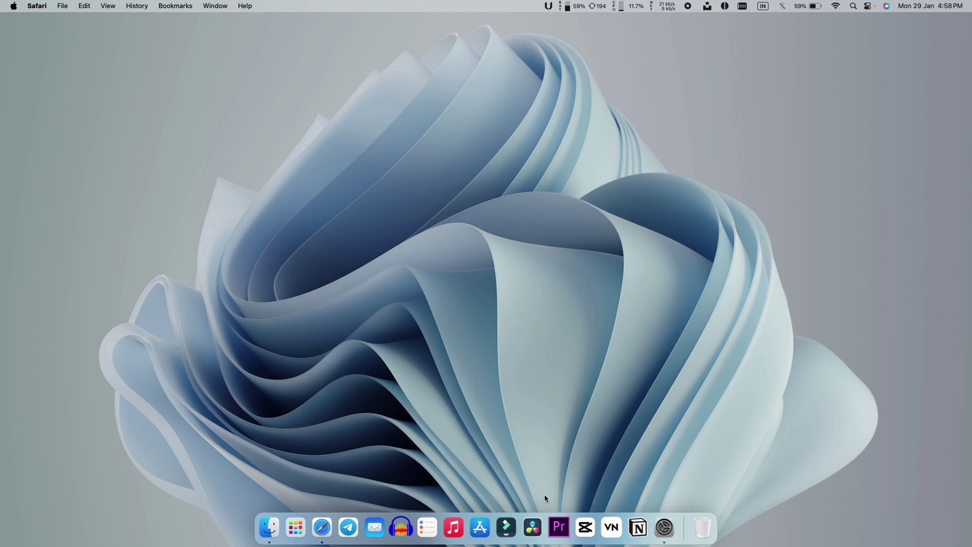
Search App Store for 'hide b' and launch Hidden Bar from its page
left_click(477, 516)
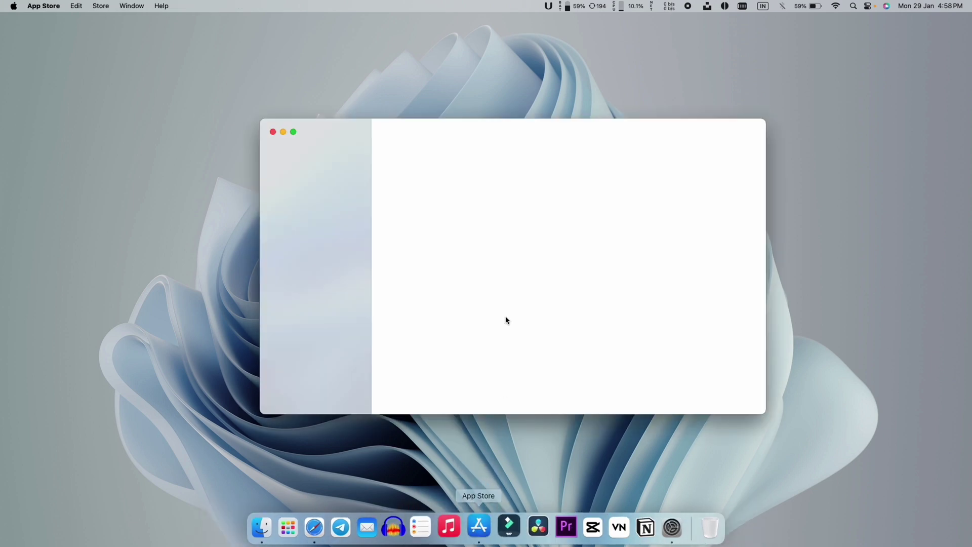
left_click(309, 150)
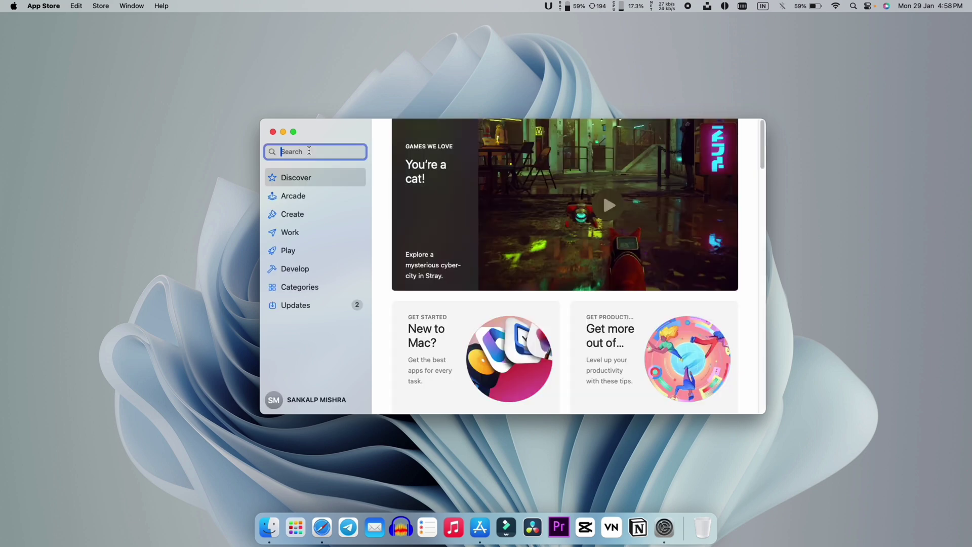
type("hide bar")
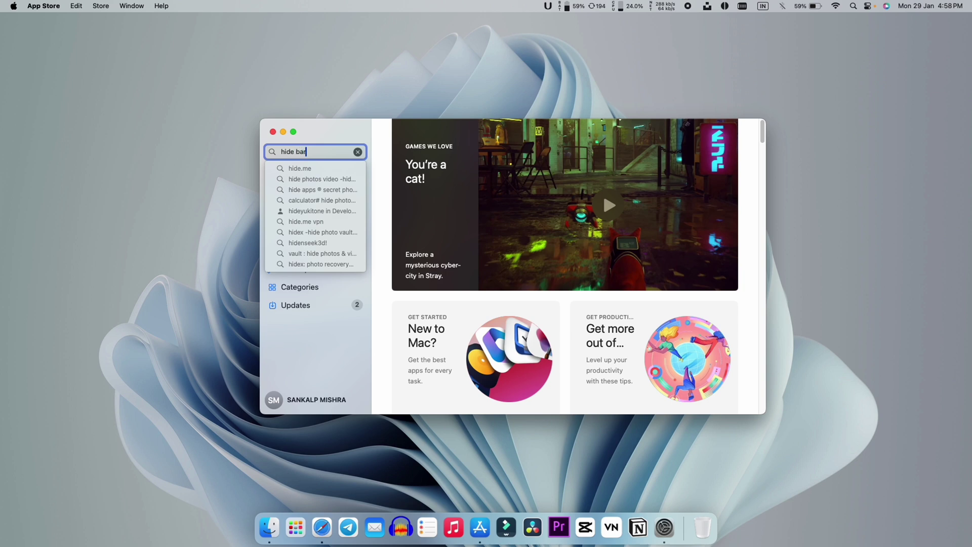
key("Return")
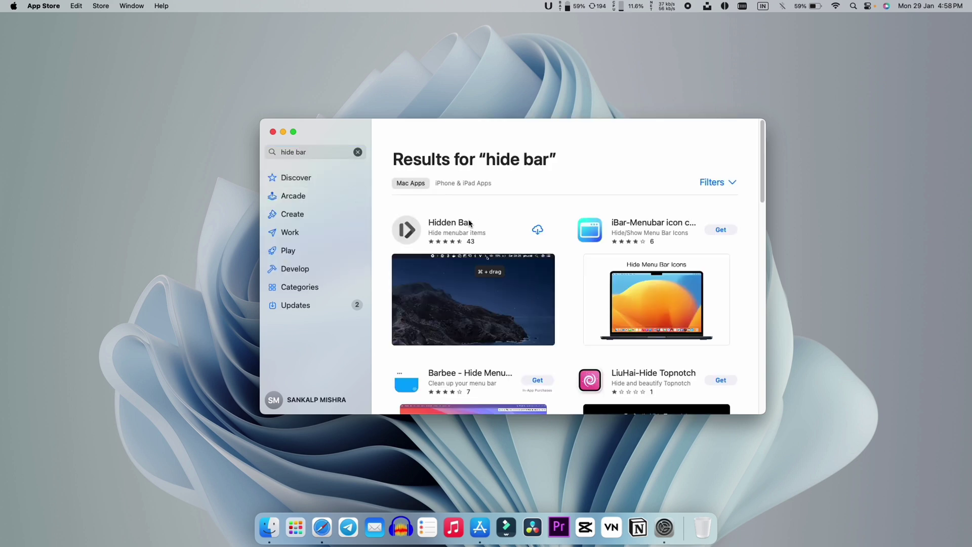
left_click(419, 232)
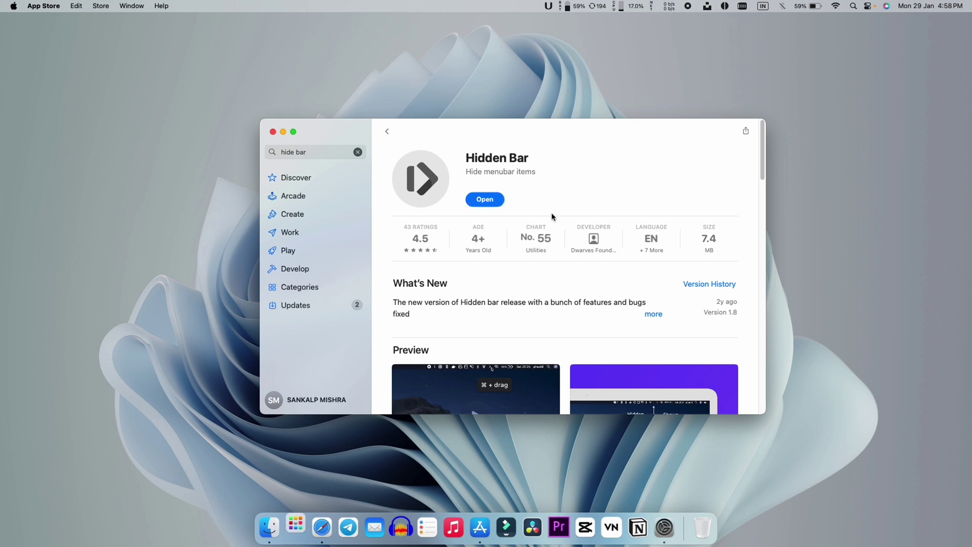
left_click(491, 201)
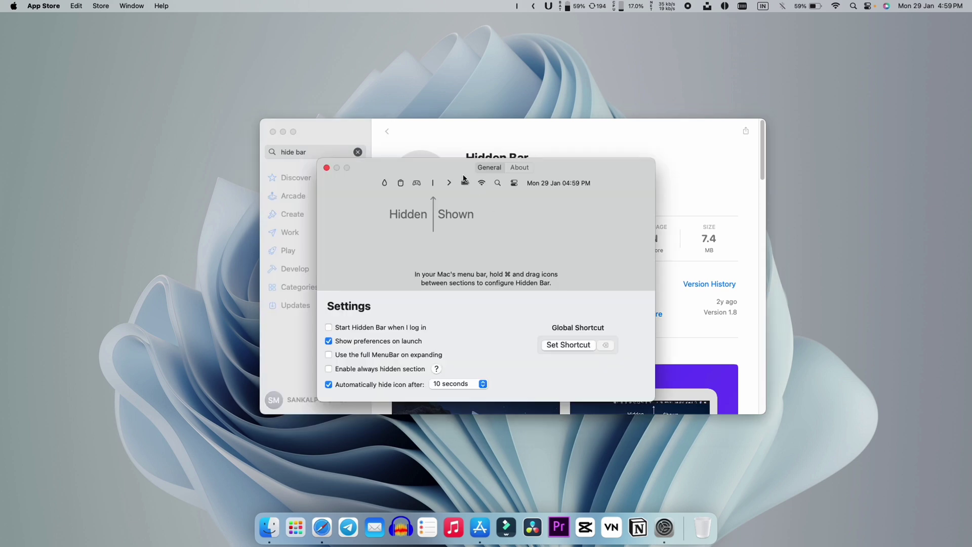
Move the battery, CPU, network speed, Usage and half-circle icons into Hidden Bar's hidden section
left_click_drag(418, 165, 406, 55)
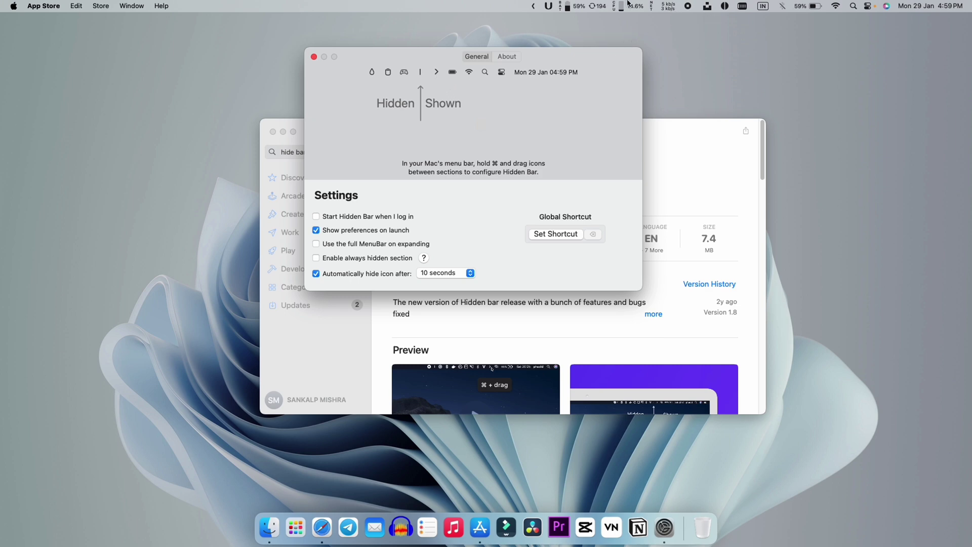
left_click(535, 7)
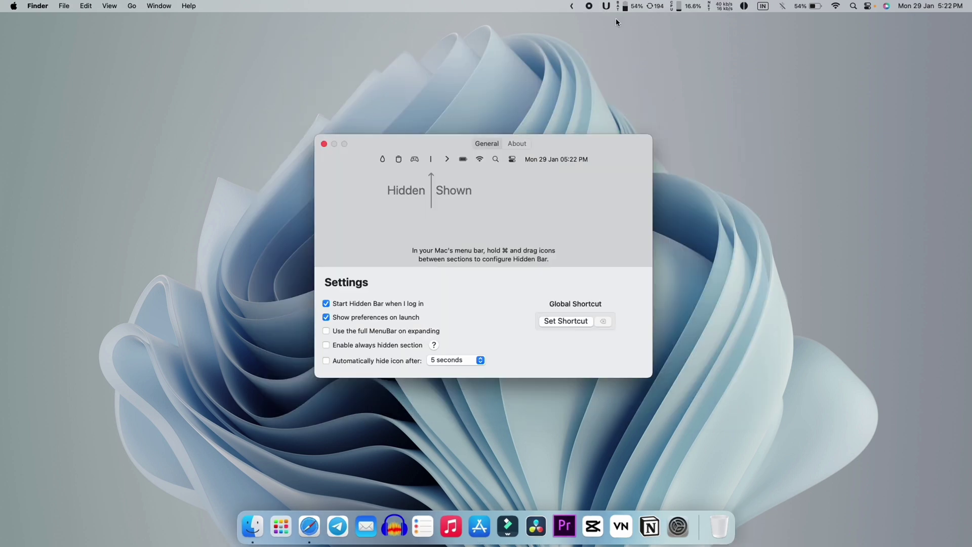
left_click_drag(624, 6, 524, 6)
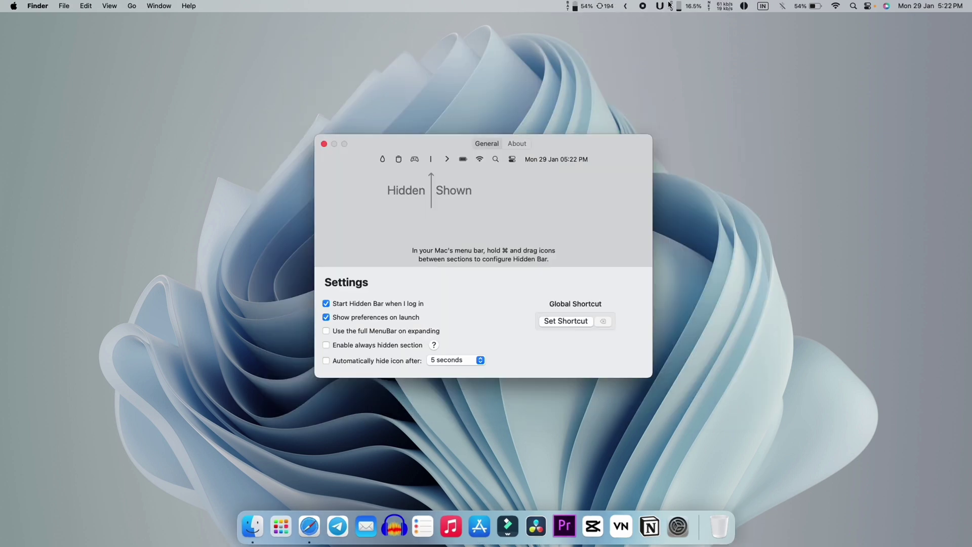
left_click_drag(669, 5, 567, 7)
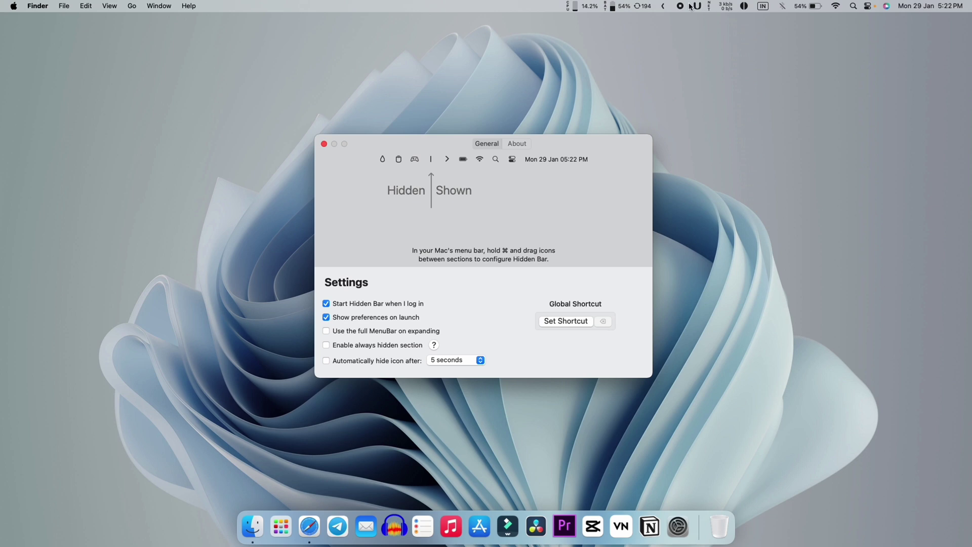
left_click_drag(725, 6, 560, 7)
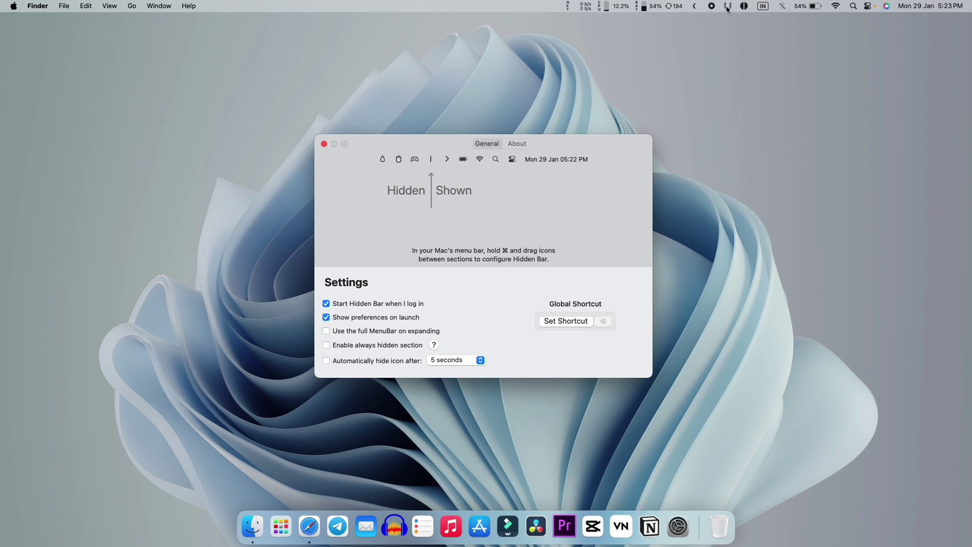
left_click_drag(728, 9, 561, 7)
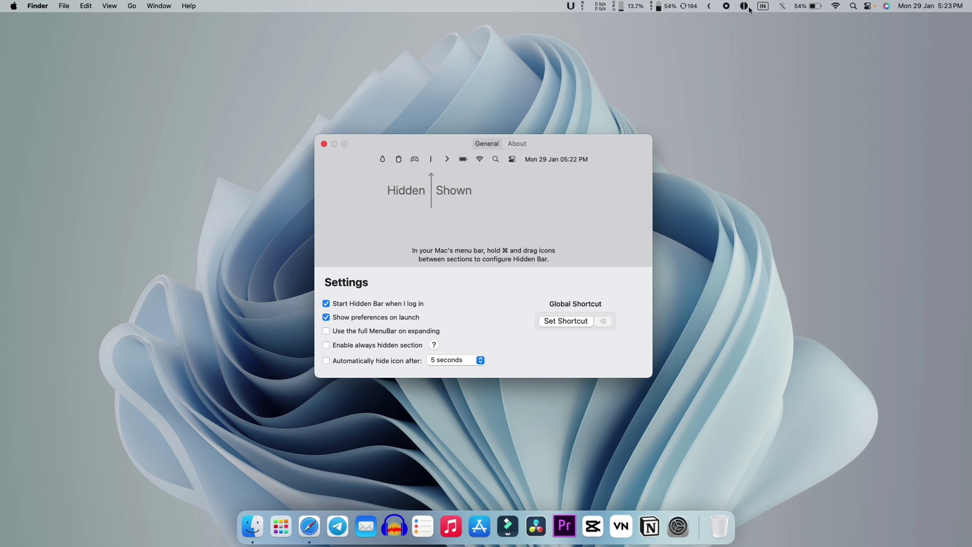
left_click_drag(749, 8, 554, 10)
Collapse and re-reveal the hidden menu-bar icons, check the input-source menu, then launch Safari
left_click(725, 6)
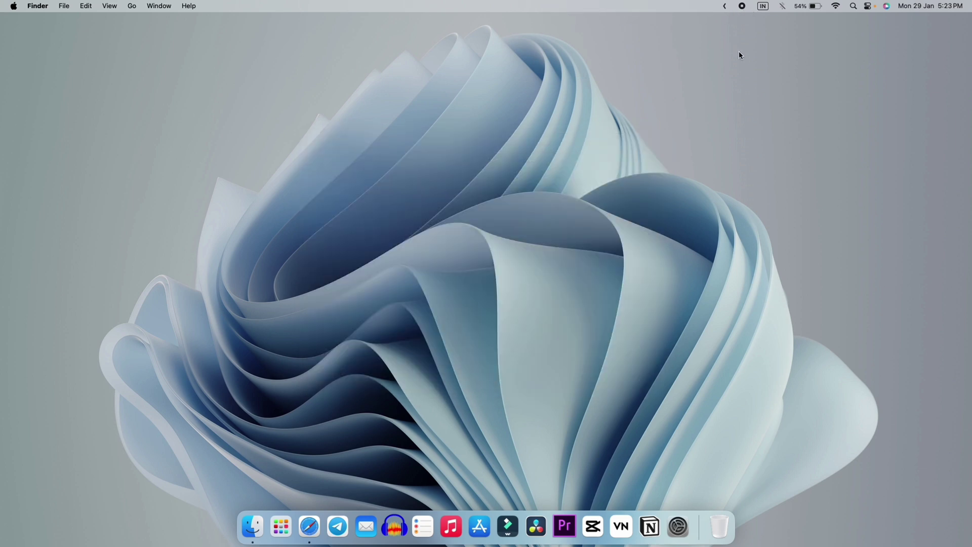
left_click(725, 6)
left_click(763, 8)
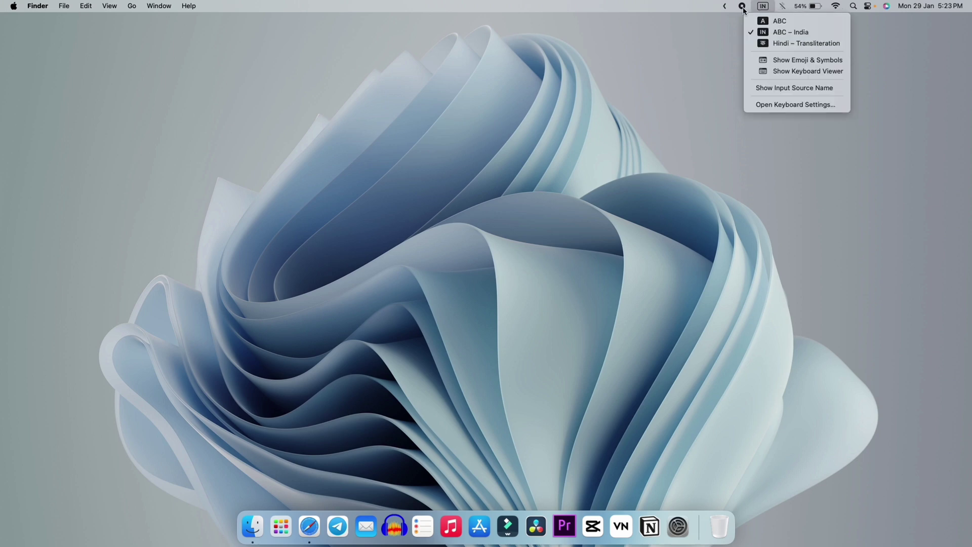
left_click(668, 15)
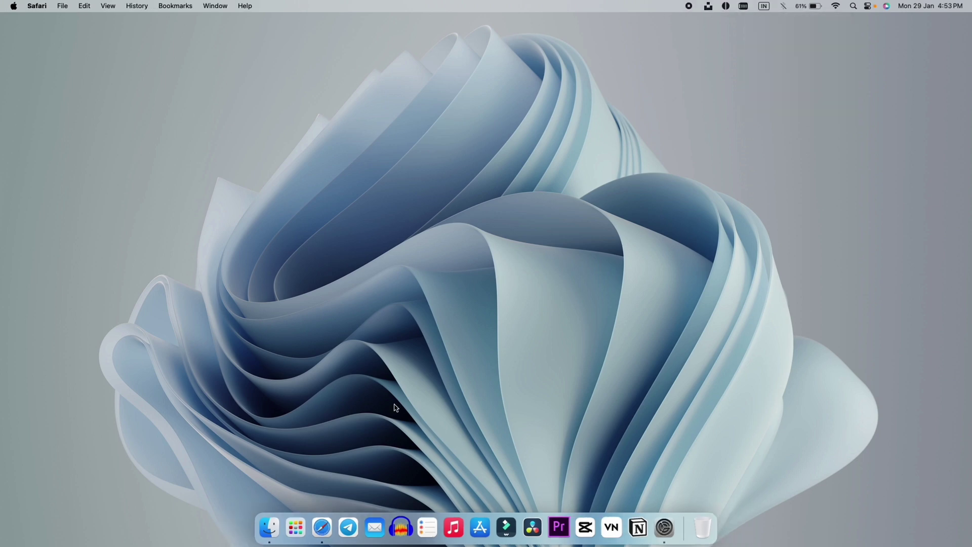
left_click(322, 528)
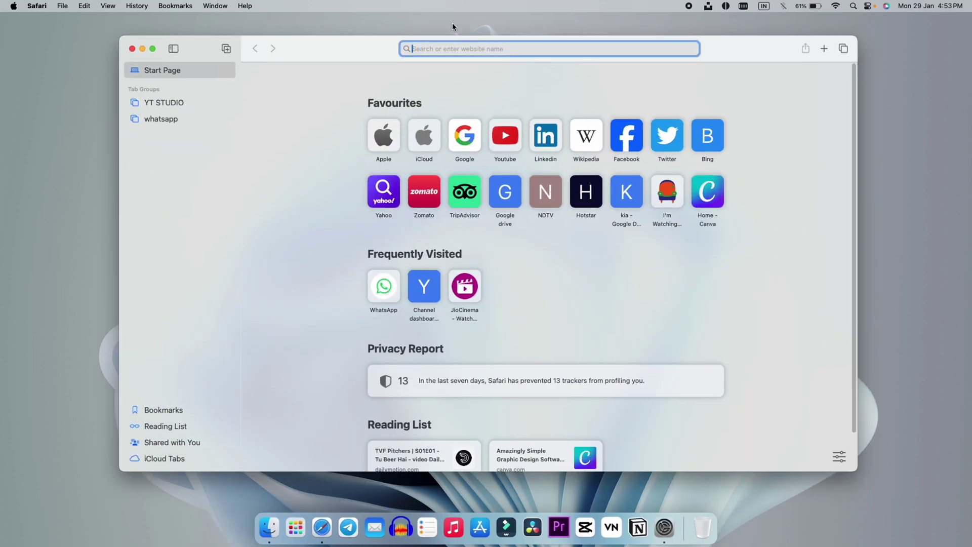
Search the web for 'top notch app for mac' from Safari's address bar
type("top n")
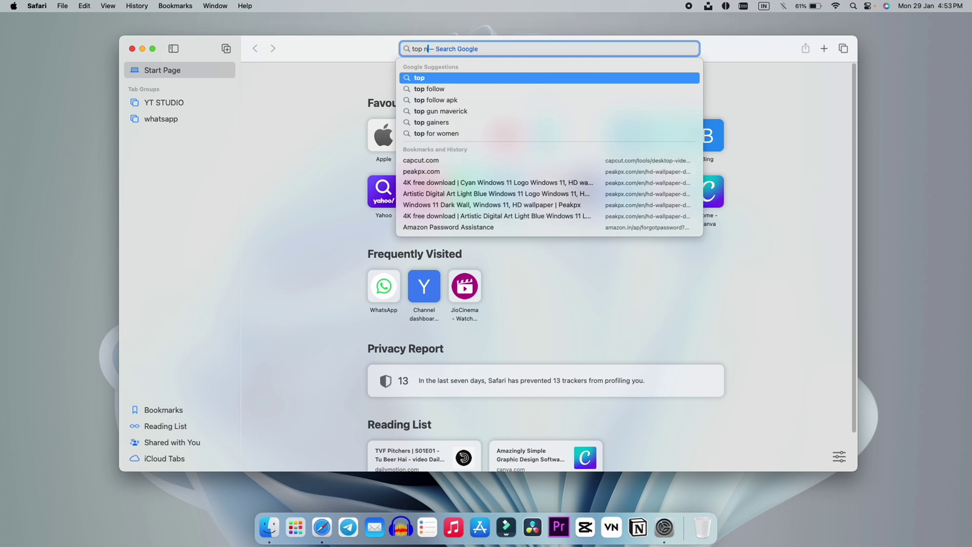
type("otch")
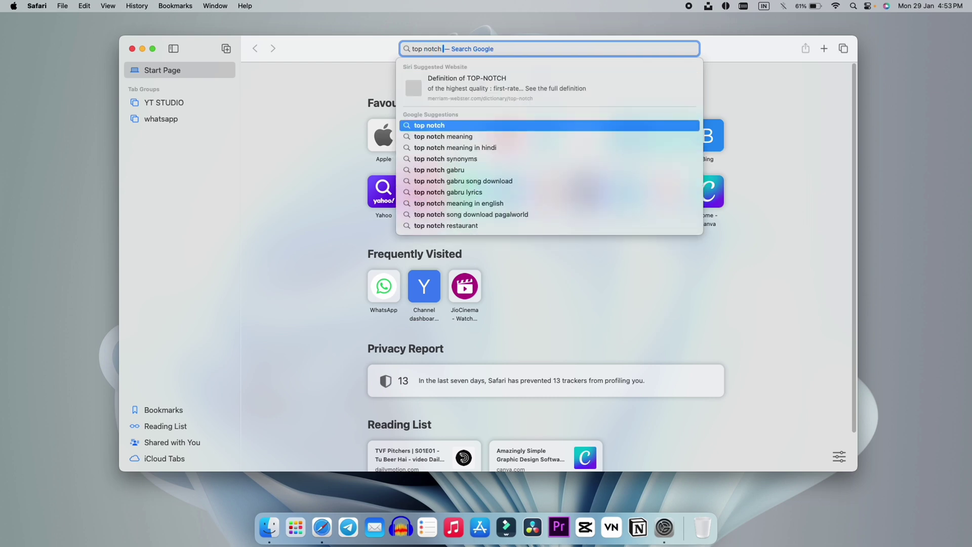
type(" app for")
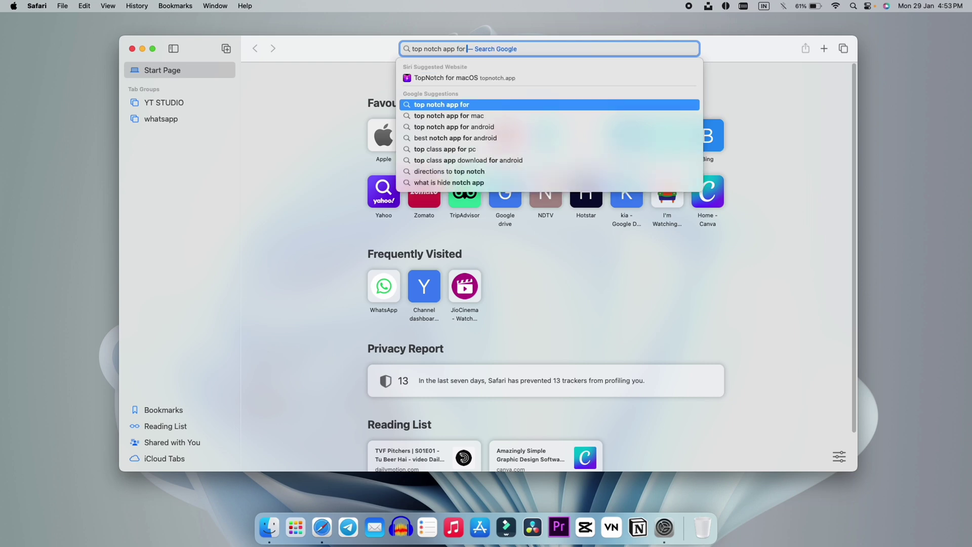
type(" mac")
key("Return")
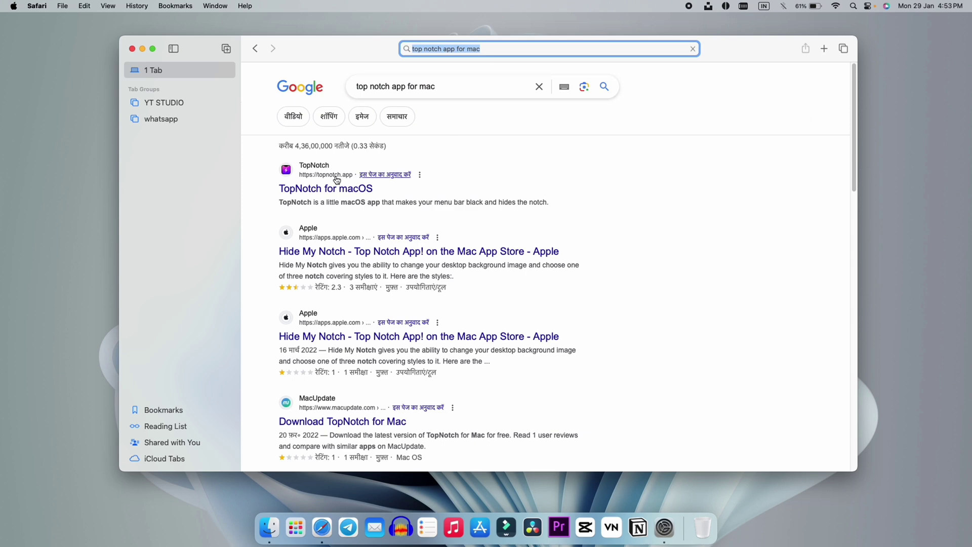
Open the TopNotch for macOS site and toggle its notch-hiding demo on and off
left_click(322, 192)
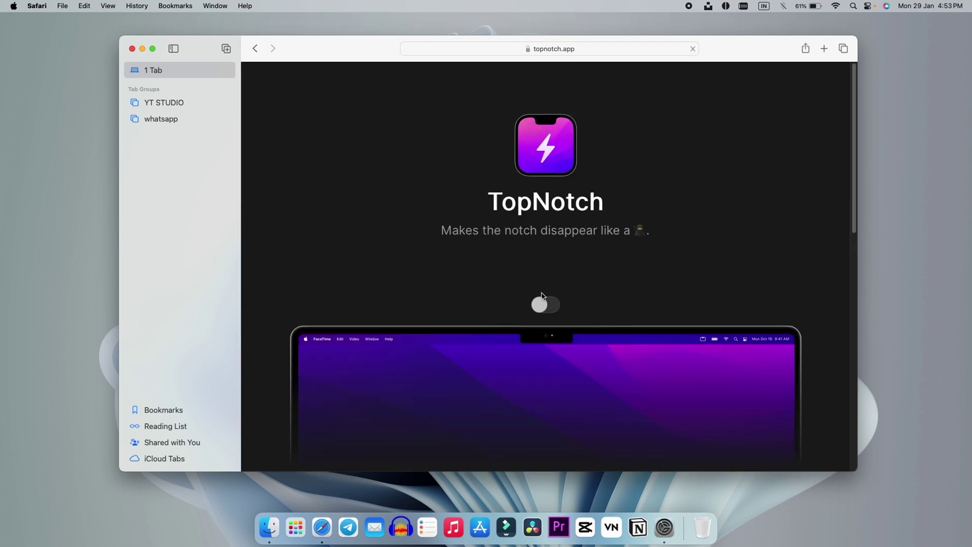
left_click(549, 306)
scroll(610, 301, "down", 10)
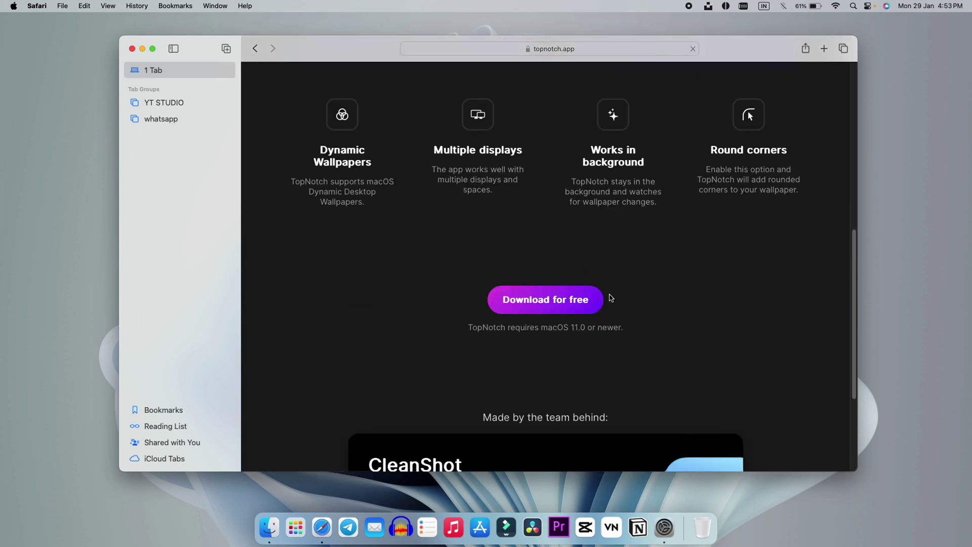
scroll(606, 307, "up", 3)
scroll(606, 307, "up", 5)
left_click(549, 272)
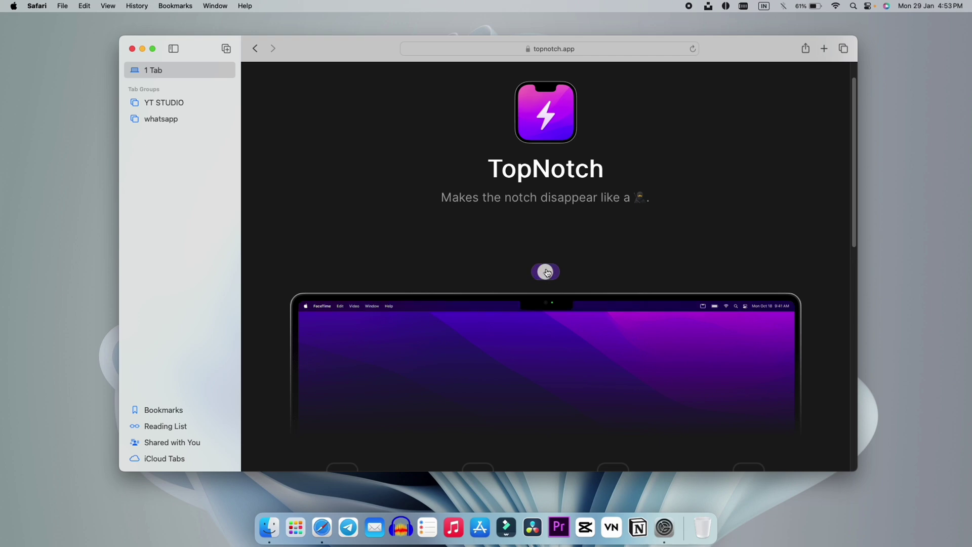
left_click(550, 272)
left_click(550, 272)
left_click(551, 274)
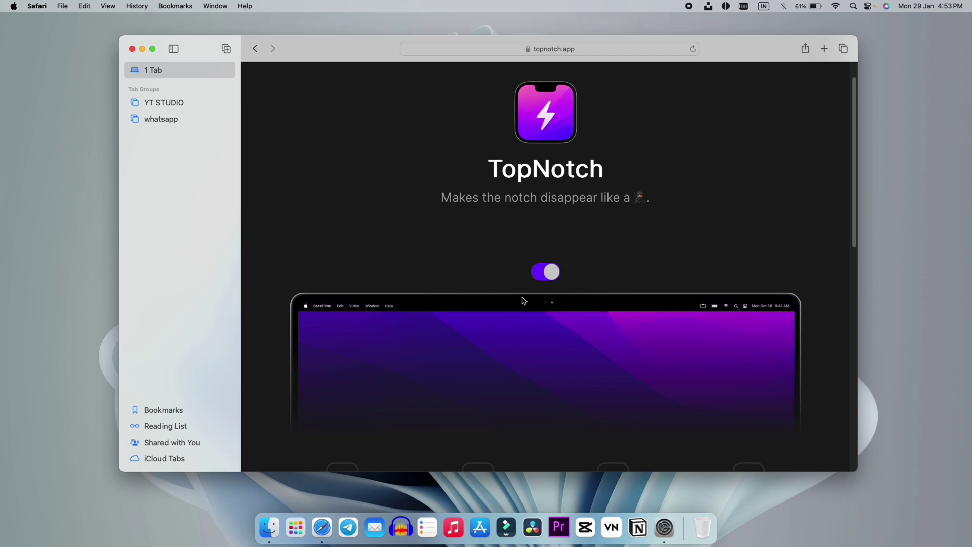
left_click(591, 297)
Turn the notch-hiding demo back on, browse the features, and download TopNotch for free
scroll(591, 295, "down", 2)
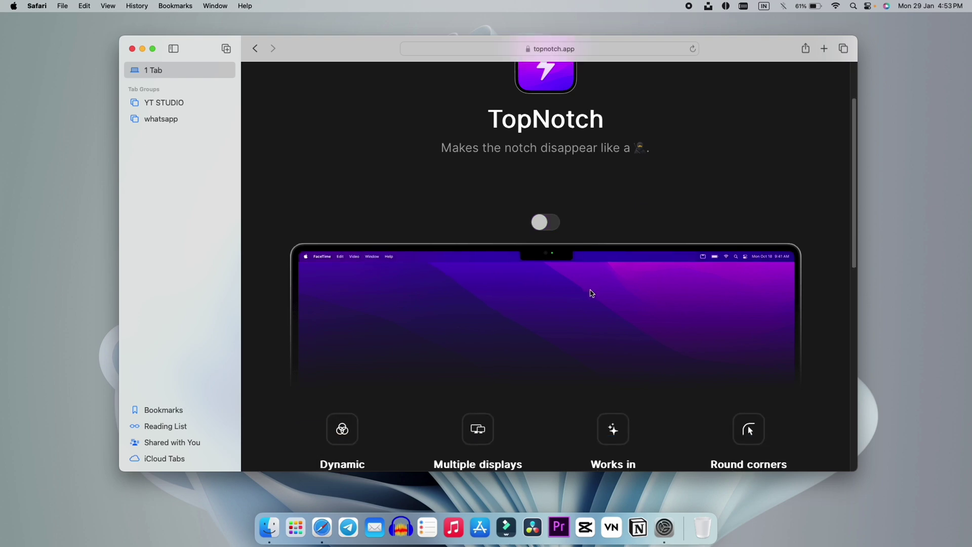
scroll(592, 294, "down", 1)
left_click(553, 197)
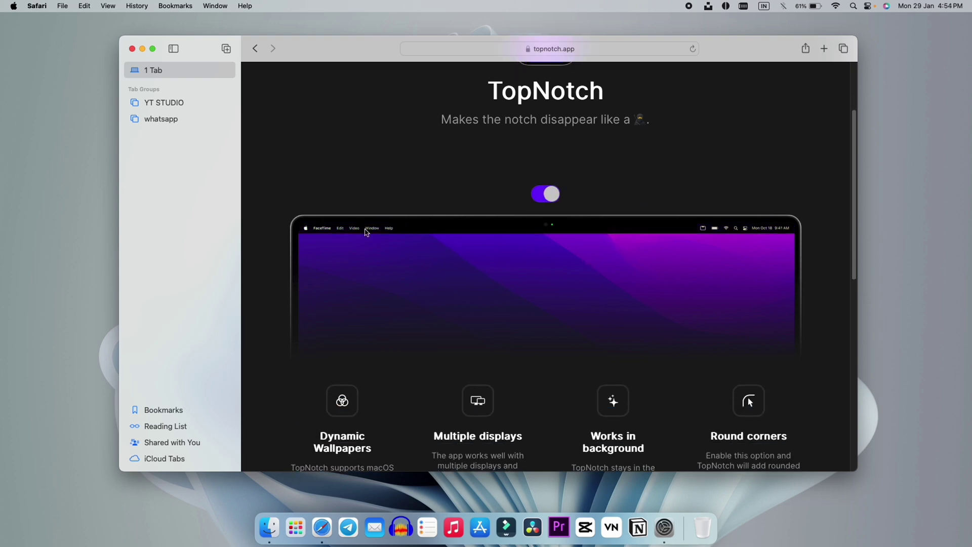
scroll(639, 334, "down", 6)
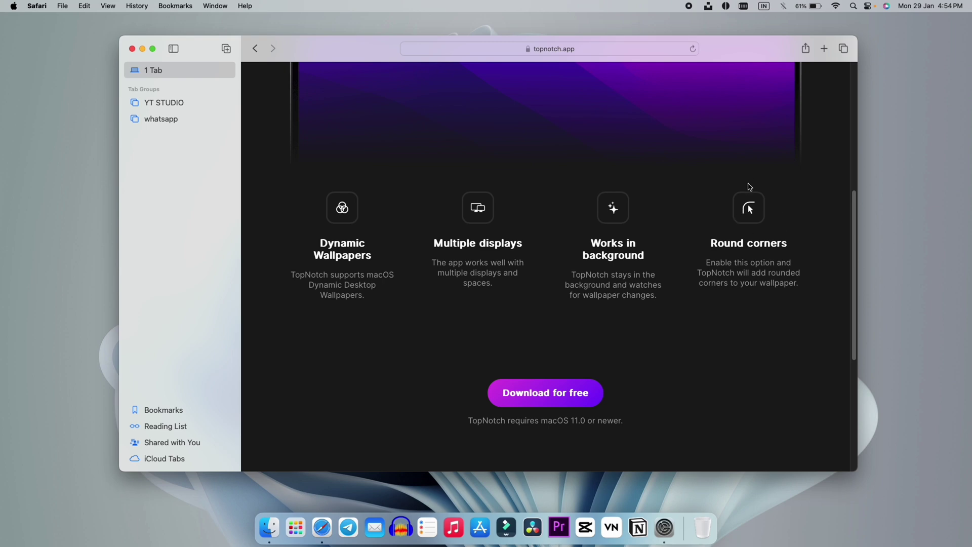
scroll(749, 187, "up", 10)
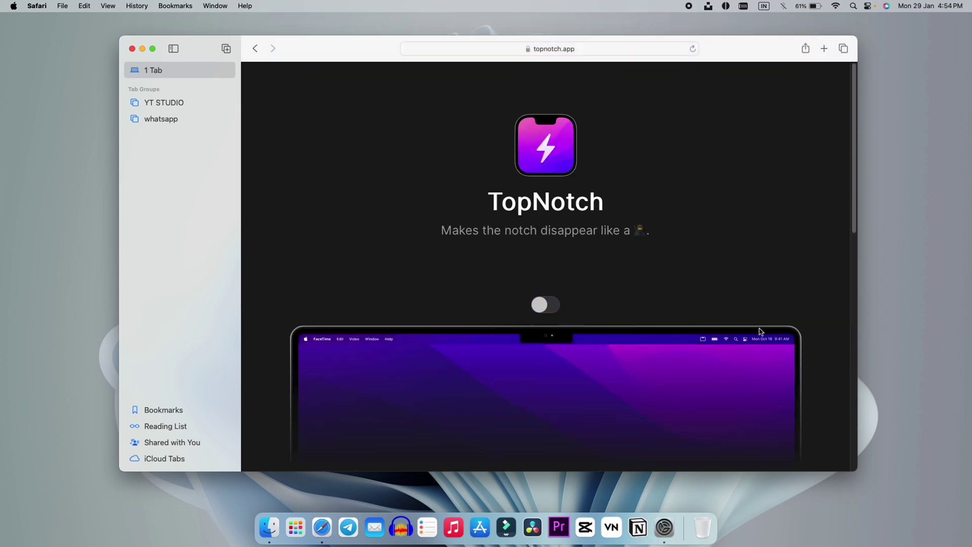
scroll(727, 310, "down", 10)
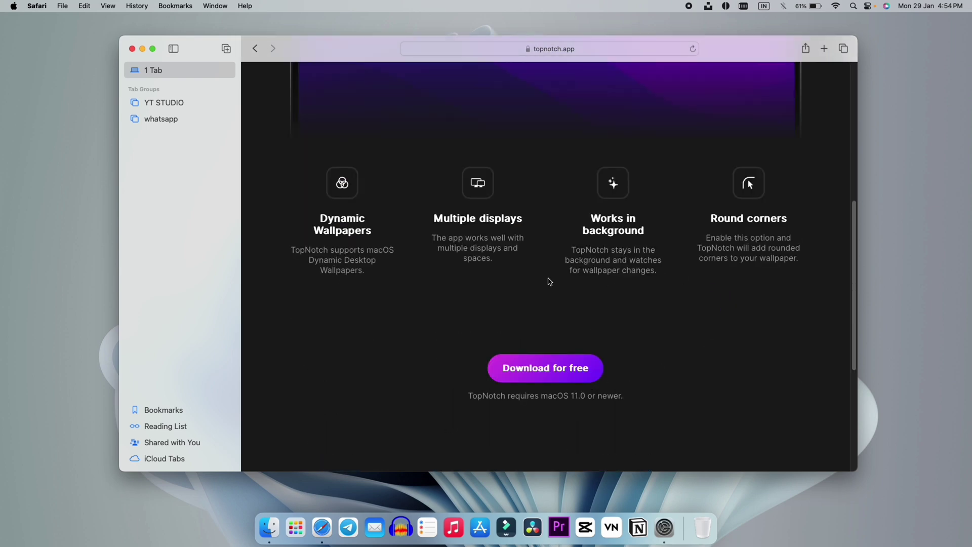
left_click(536, 370)
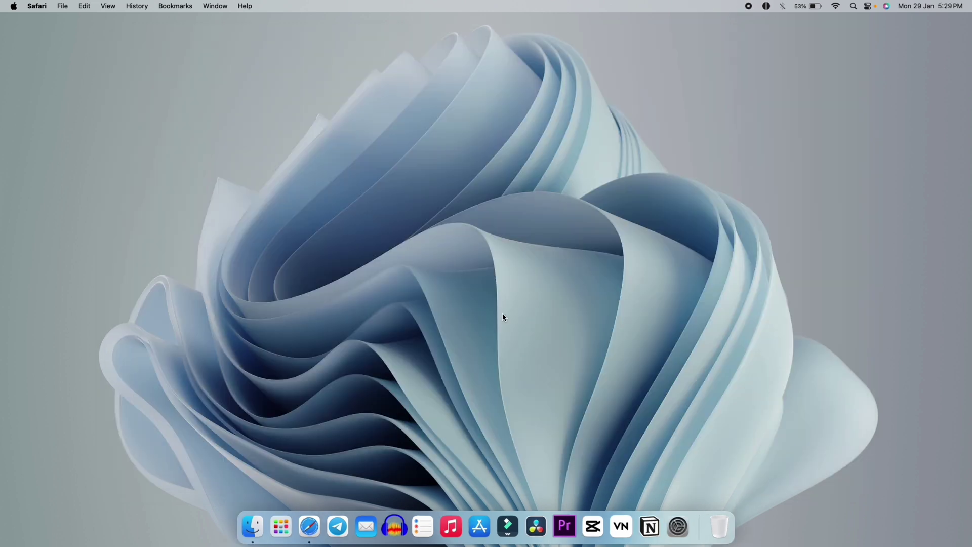
Open the App Store and search for 'i wallpaper' using the search suggestion
left_click(478, 526)
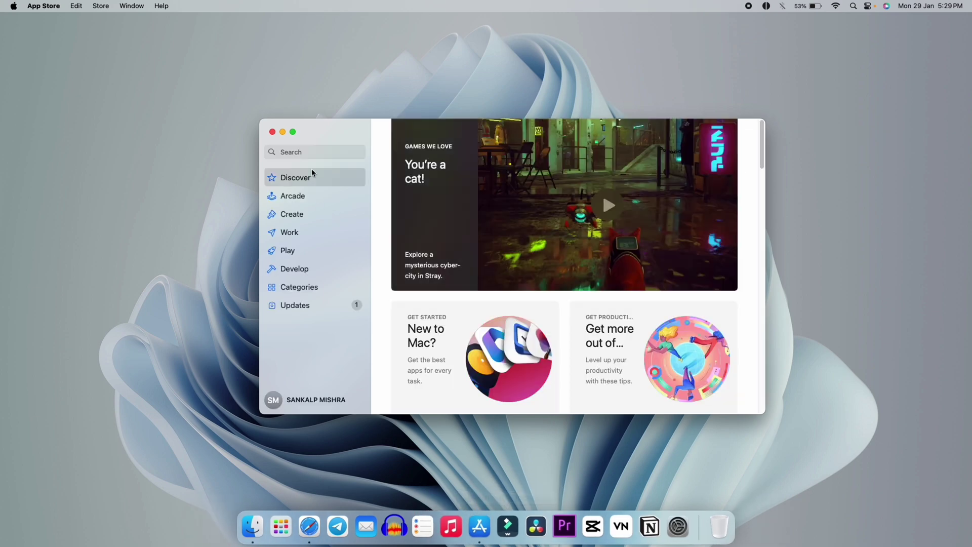
left_click(310, 151)
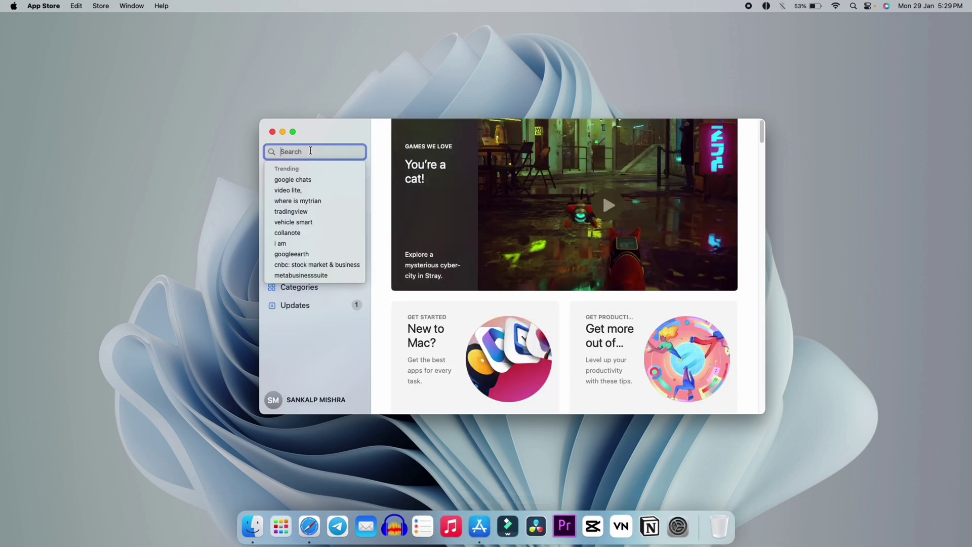
type("i wall")
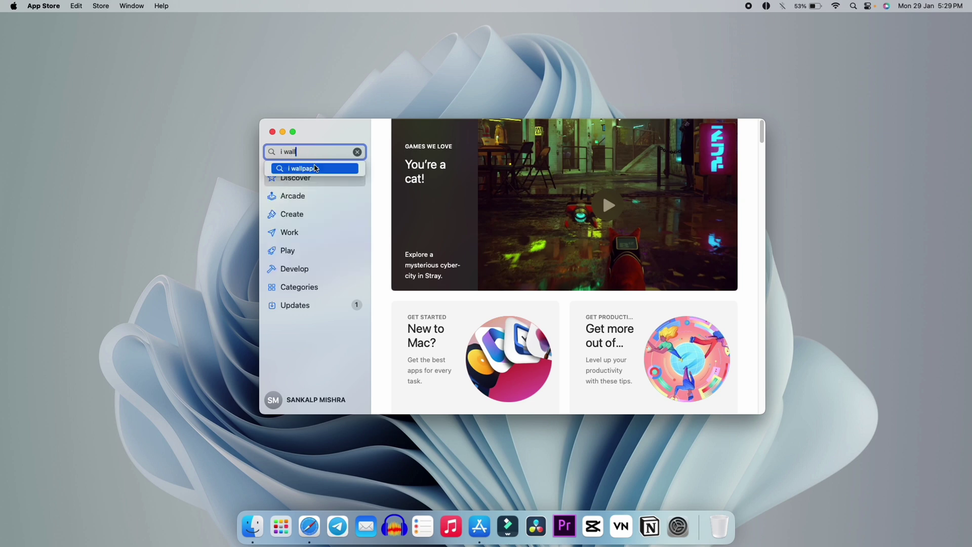
left_click(315, 168)
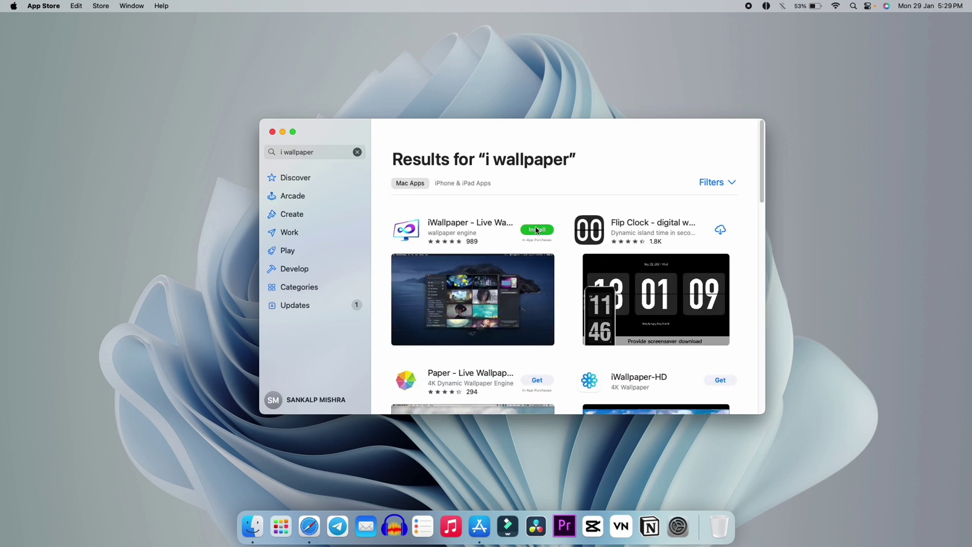
Open the iWallpaper - Live Wallpaper details page and launch the installed app
left_click(426, 225)
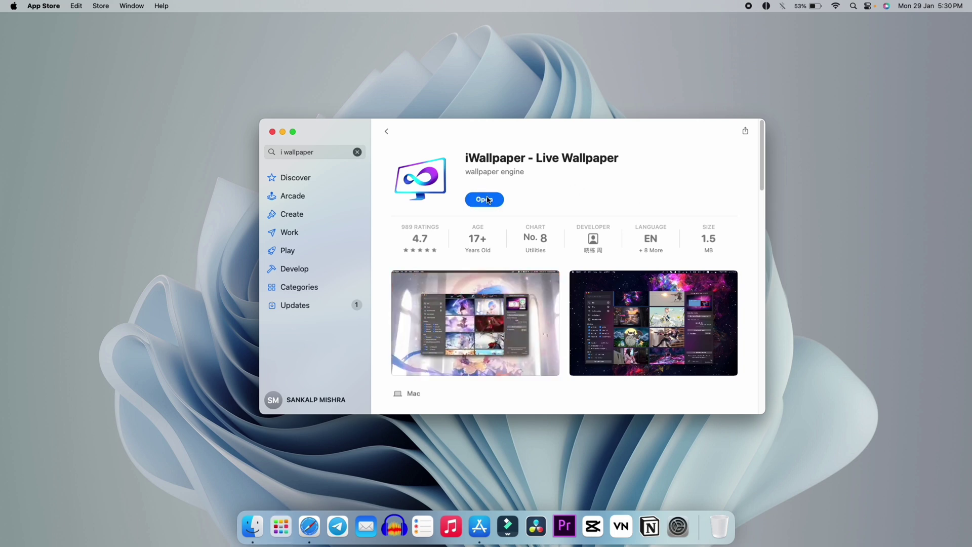
left_click(484, 200)
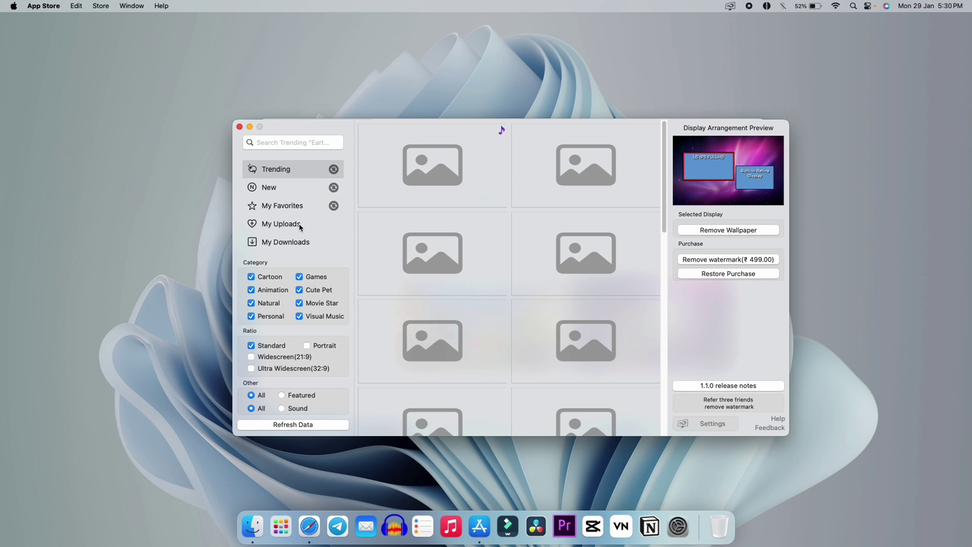
Target the Built-in Retina Display and preview trending wallpapers: sunset ocean, Home Office 4k, Best Wallpaper Ever
left_click(755, 177)
left_click(432, 165)
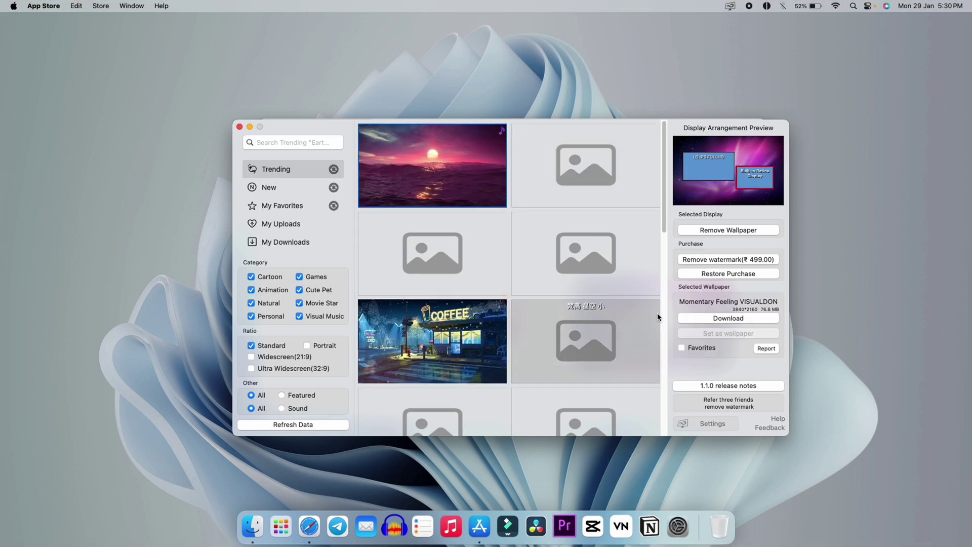
scroll(598, 298, "down", 3)
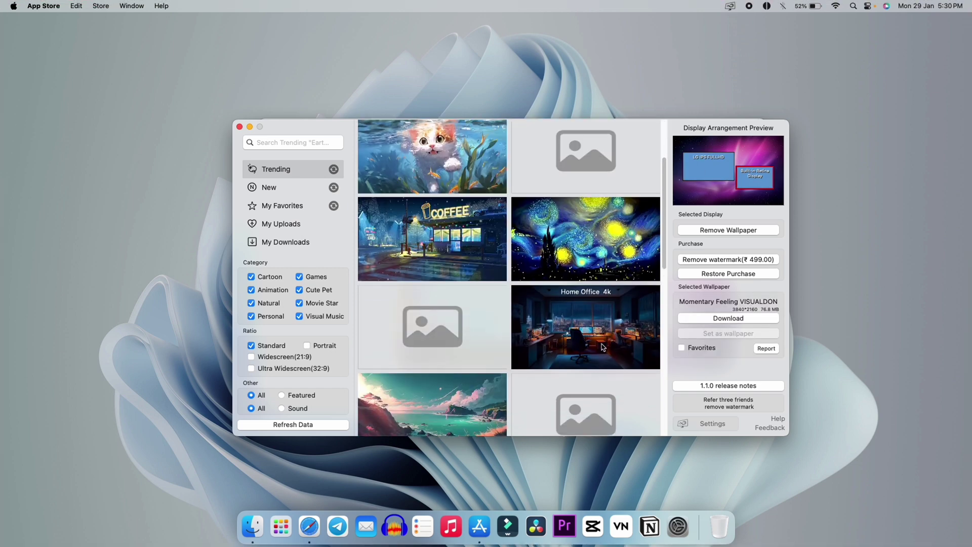
left_click(608, 309)
scroll(547, 319, "down", 5)
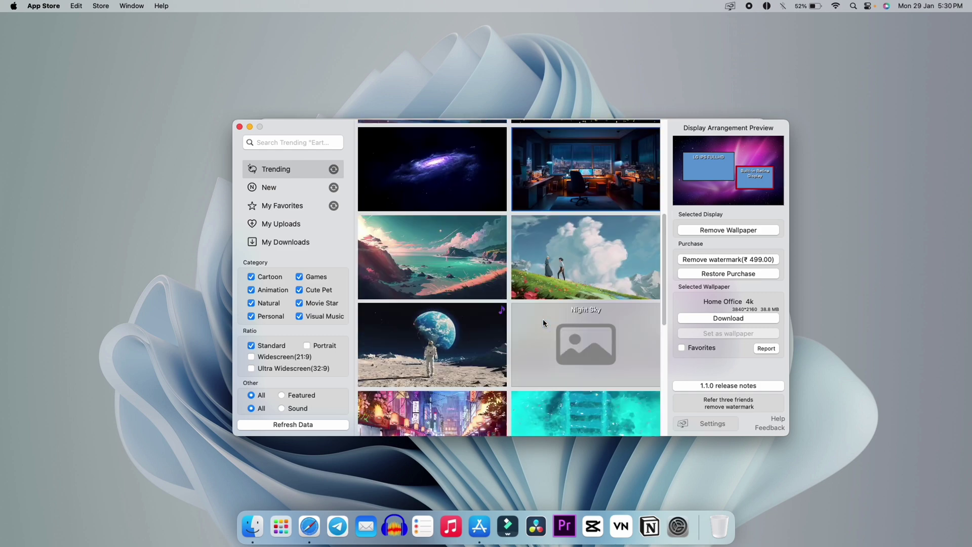
left_click(416, 356)
scroll(550, 340, "down", 4)
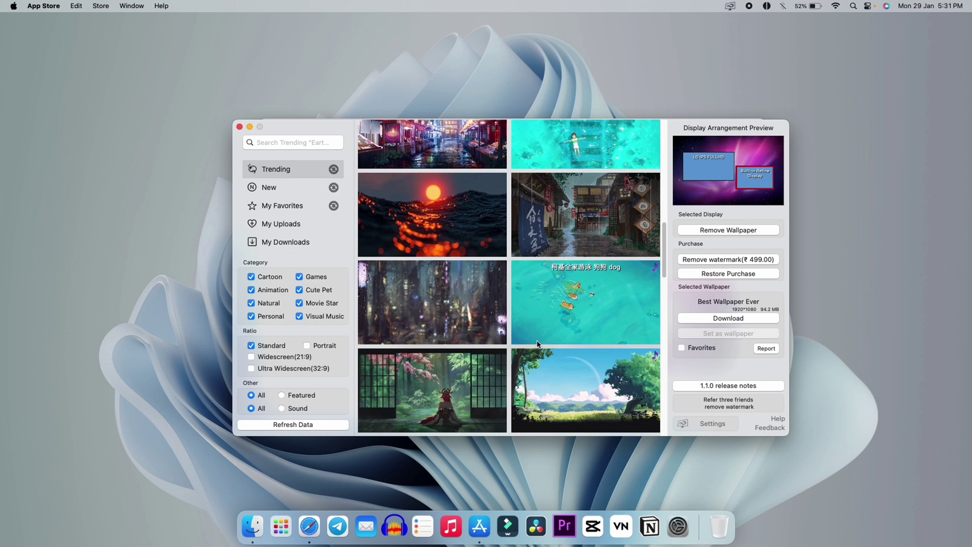
scroll(532, 360, "up", 5)
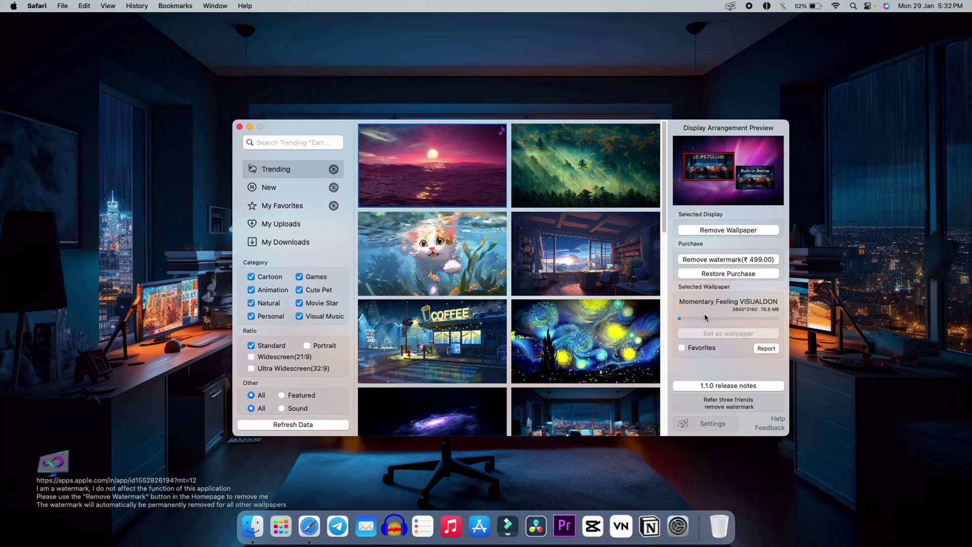
Set the Momentary Feeling VISUALDON sunset ocean as the desktop wallpaper and close the library
scroll(512, 313, "down", 10)
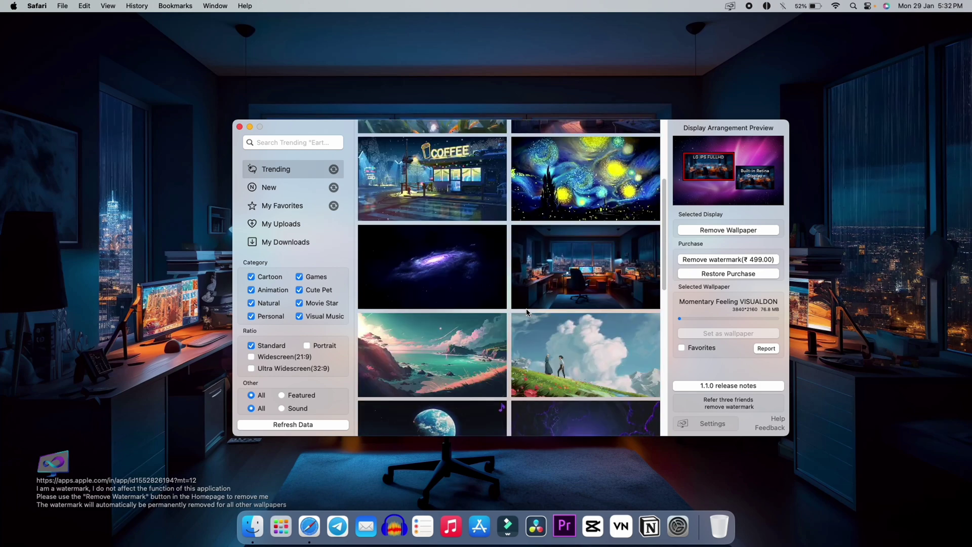
scroll(514, 297, "down", 5)
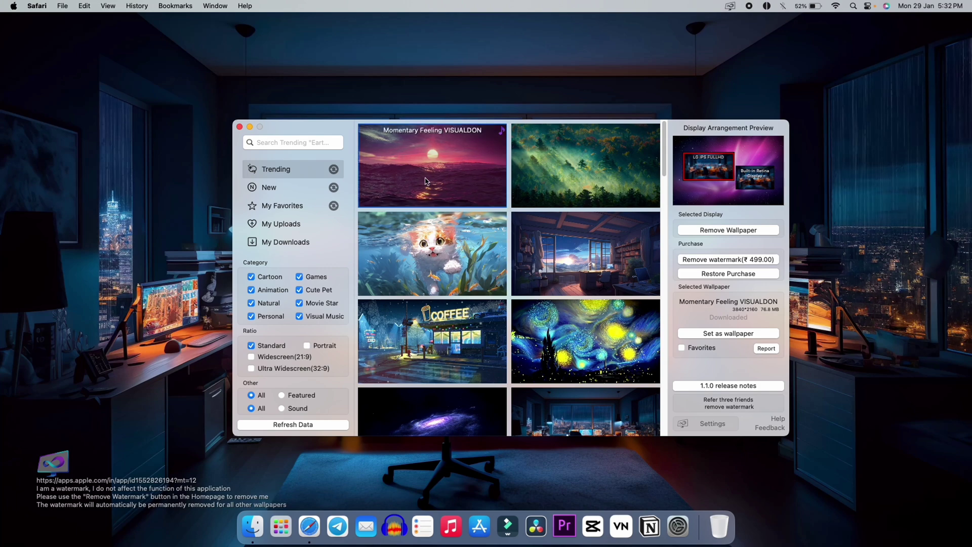
left_click(716, 334)
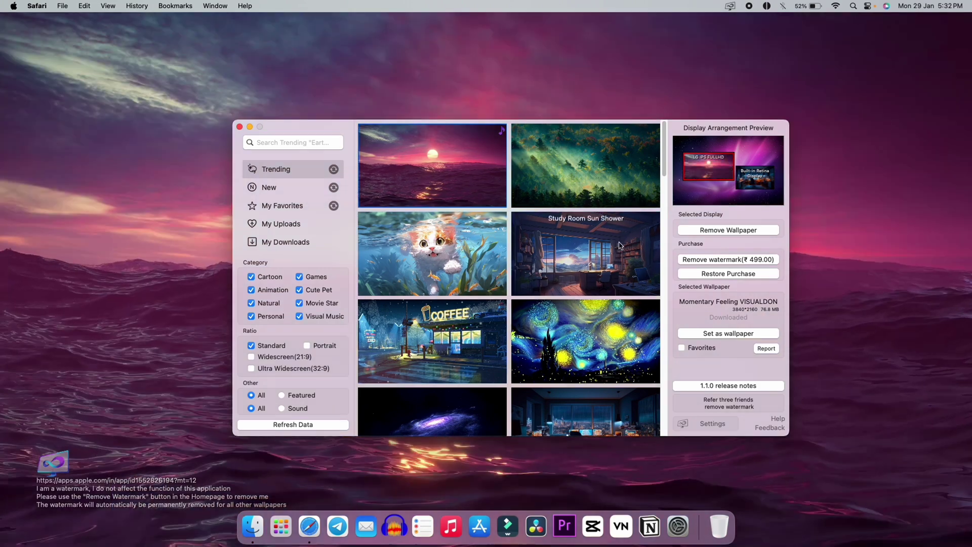
left_click(240, 127)
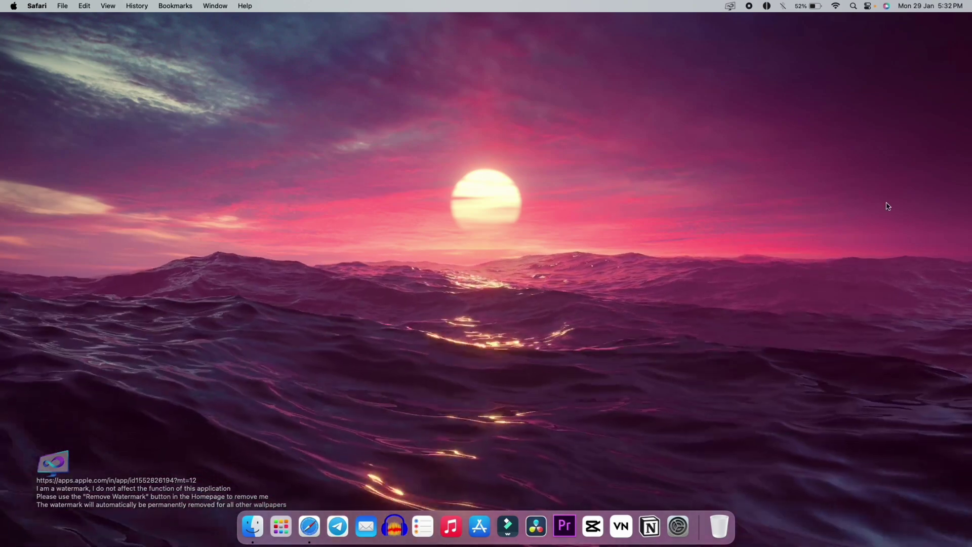
Browse both Launchpad pages to confirm the installed apps, then open MyWallpaper's menu-bar menu
left_click(281, 527)
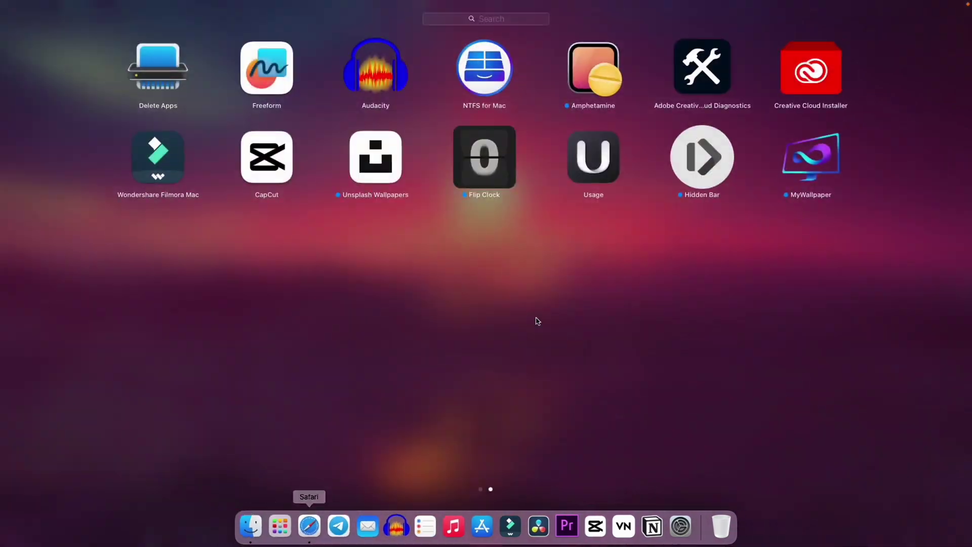
left_click_drag(694, 267, 28, 230)
left_click_drag(503, 275, 668, 304)
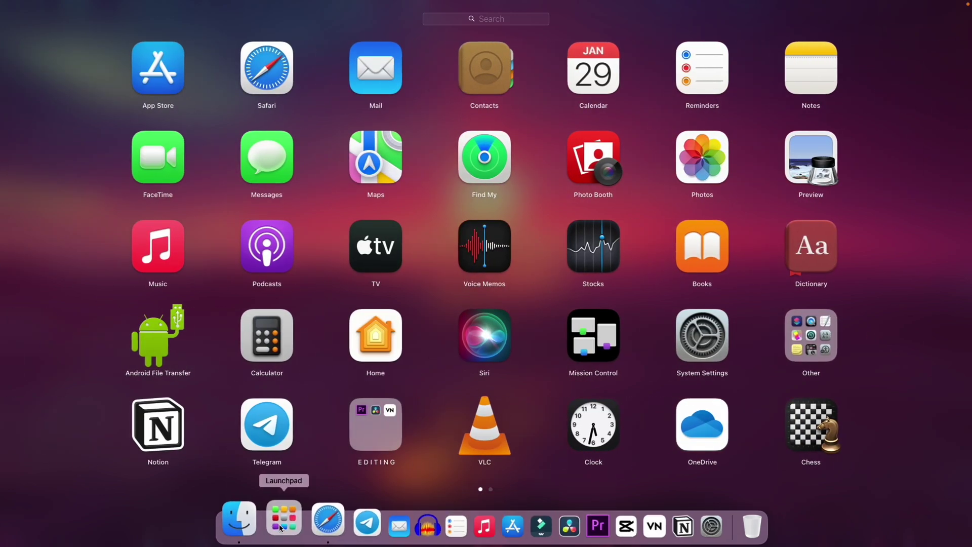
left_click(280, 526)
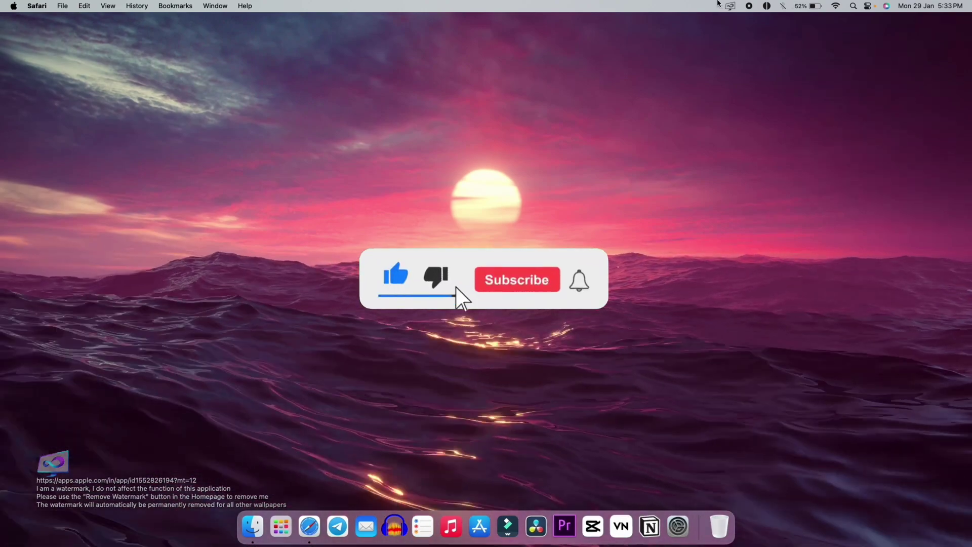
left_click(730, 6)
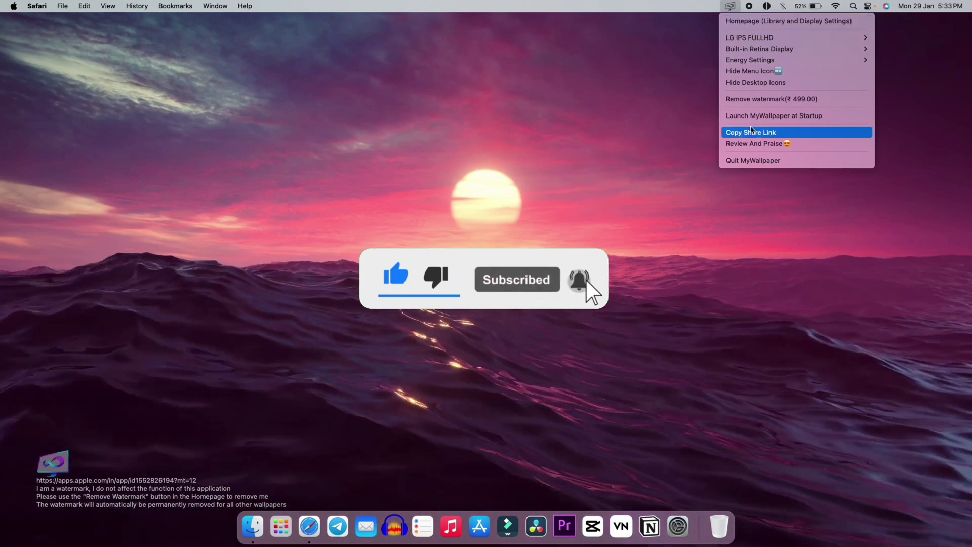